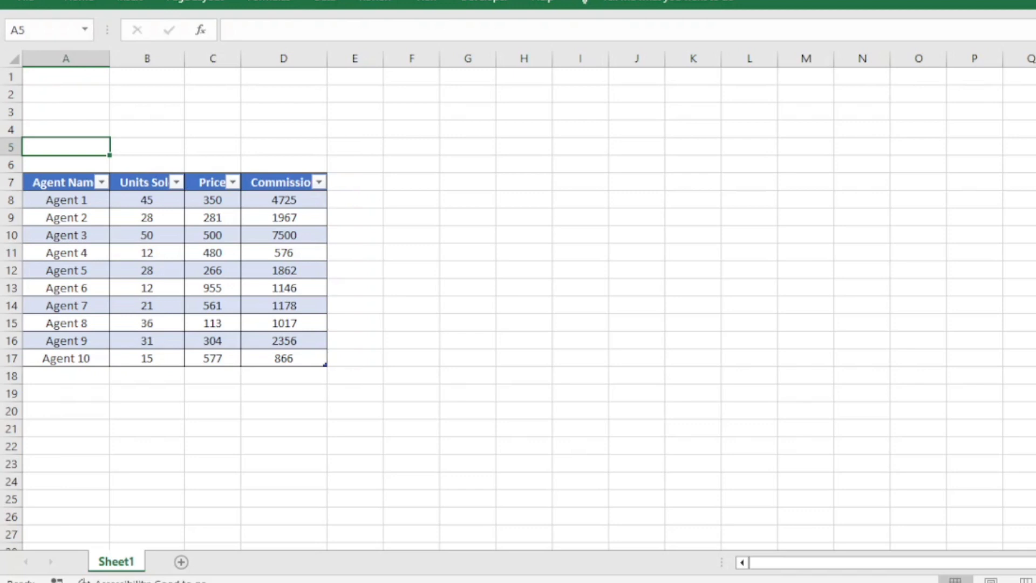
# Add an AutoSum total of the Commission column in cell D18
pyautogui.click(277, 378)
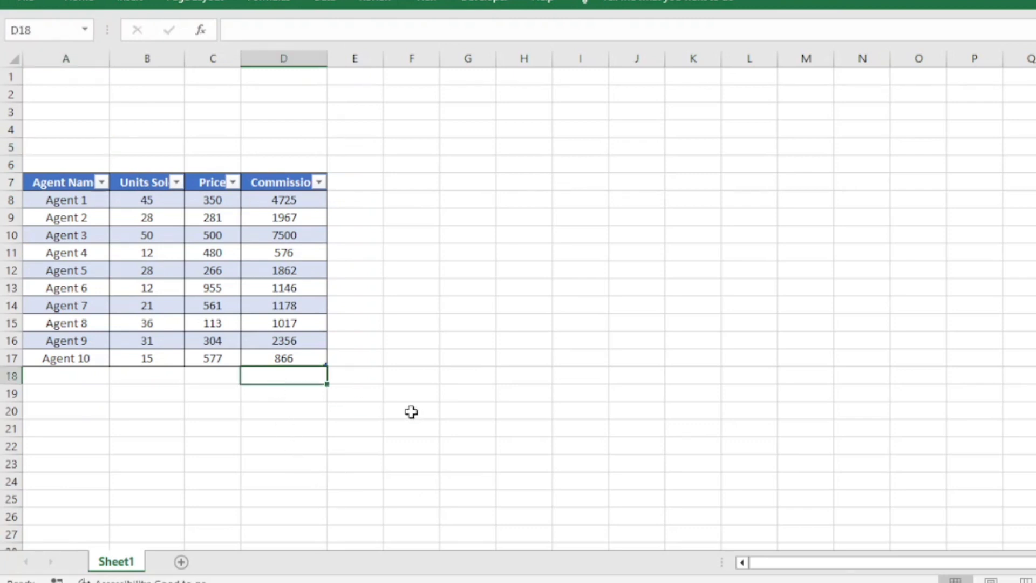
pyautogui.hotkey('alt', '=')
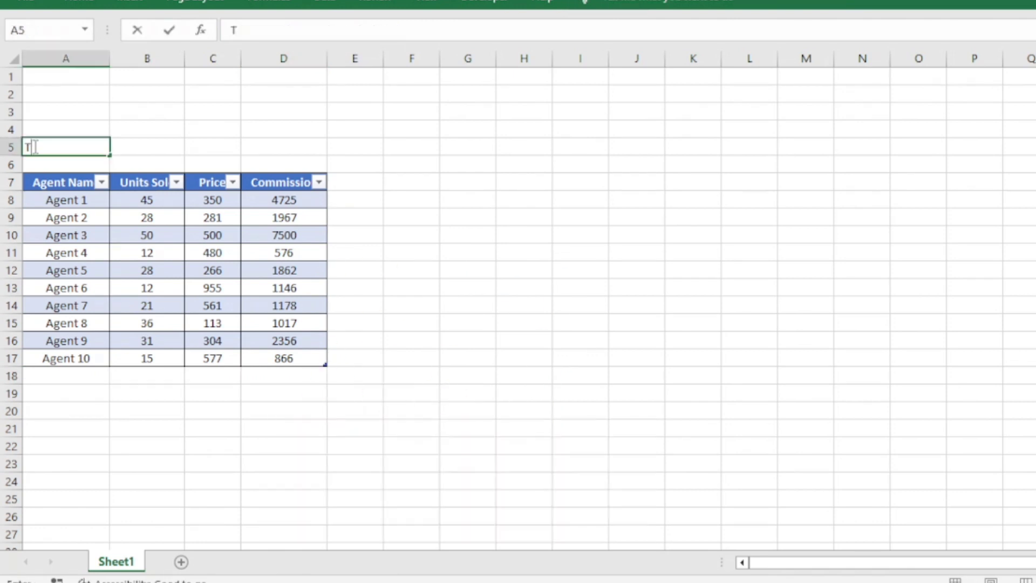
# Enter the label "Total" in cell A5
pyautogui.write('otal')
pyautogui.press('Tab')
# Enter a SUM formula in B5 that adds up the table's Commission column, =SUM(Table2[Commission])
pyautogui.write('=sum')
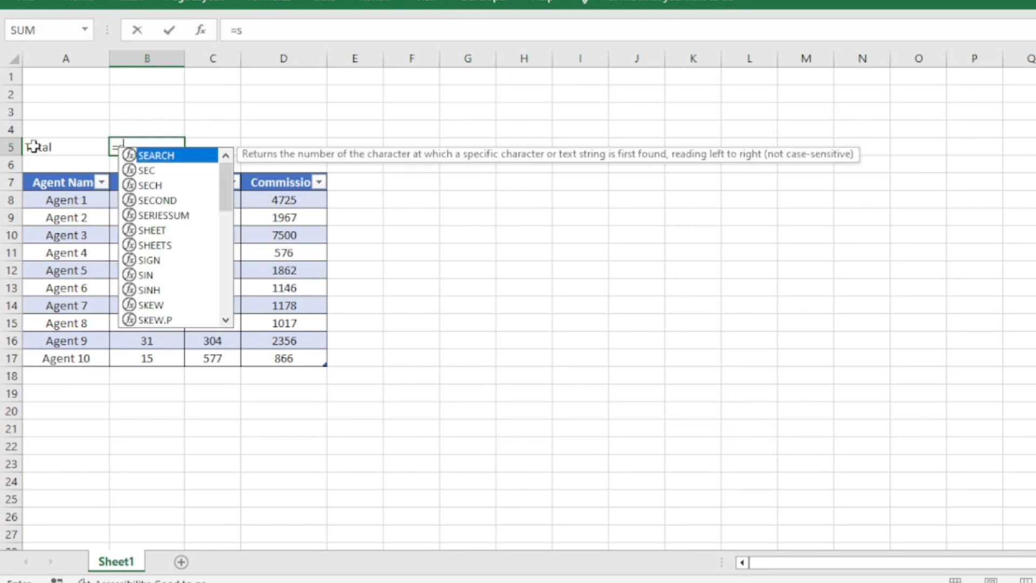
pyautogui.press('Tab')
pyautogui.press('Right')
pyautogui.press('Down')
pyautogui.press('Down')
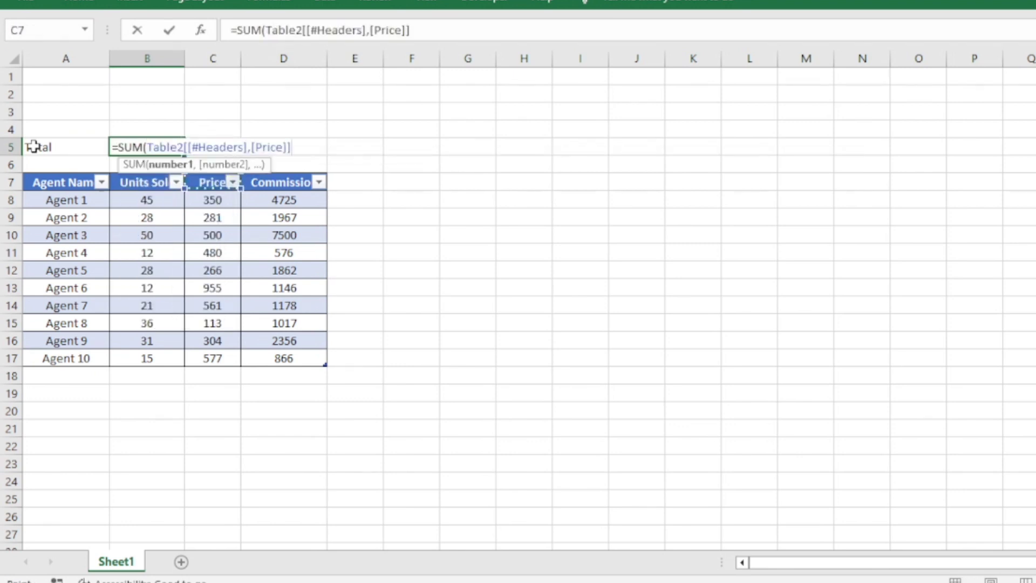
pyautogui.press('Right')
pyautogui.press('Down')
pyautogui.hotkey('ctrl', 'shift', 'Down')
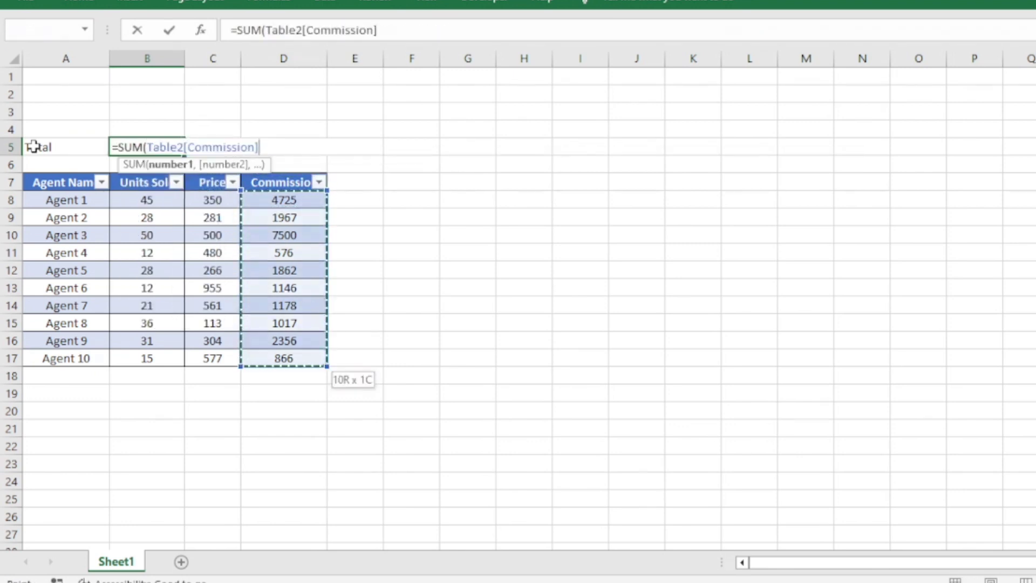
pyautogui.write(')')
pyautogui.press('Return')
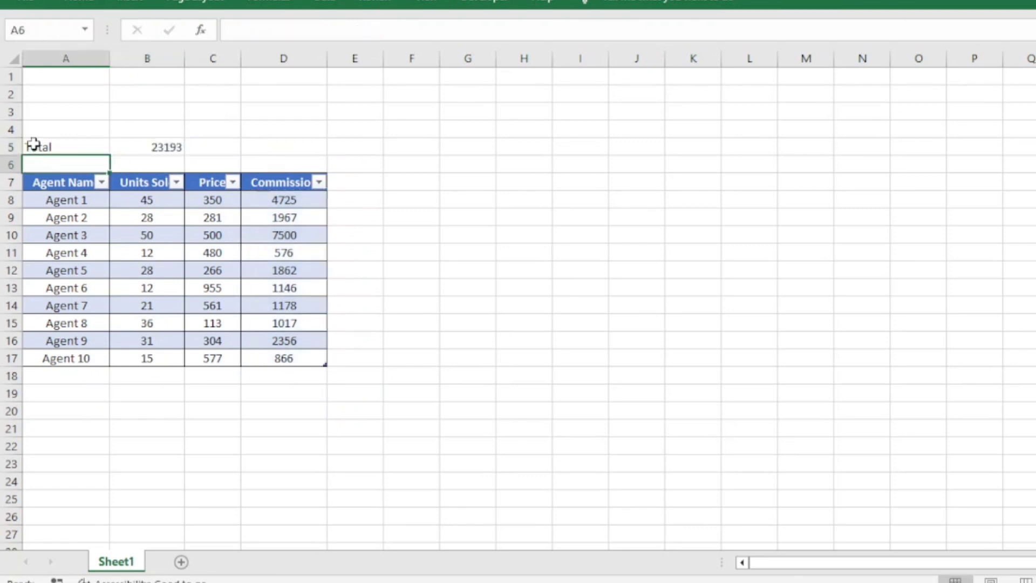
# Filter Agent 1 and Agent 10 out of the table and compare the visible Commission sum with the total in B5
pyautogui.click(101, 183)
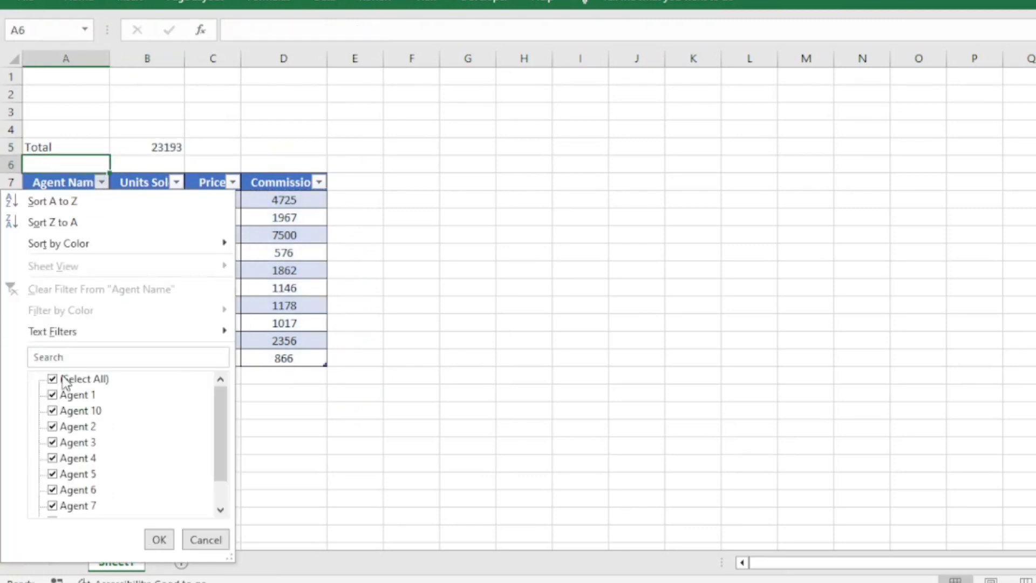
pyautogui.click(65, 395)
pyautogui.click(65, 411)
pyautogui.click(159, 540)
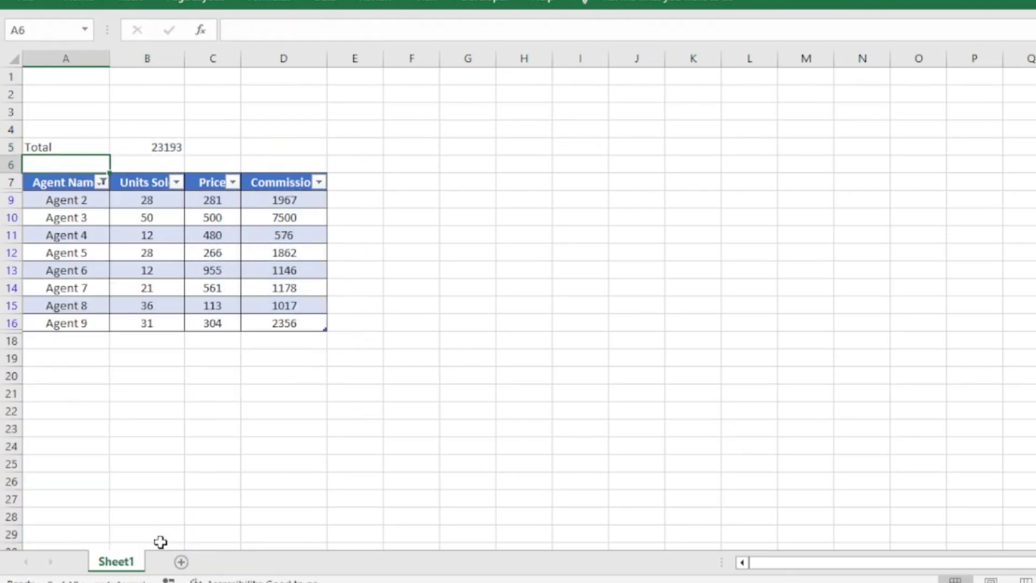
pyautogui.moveTo(298, 198); pyautogui.dragTo(284, 323)
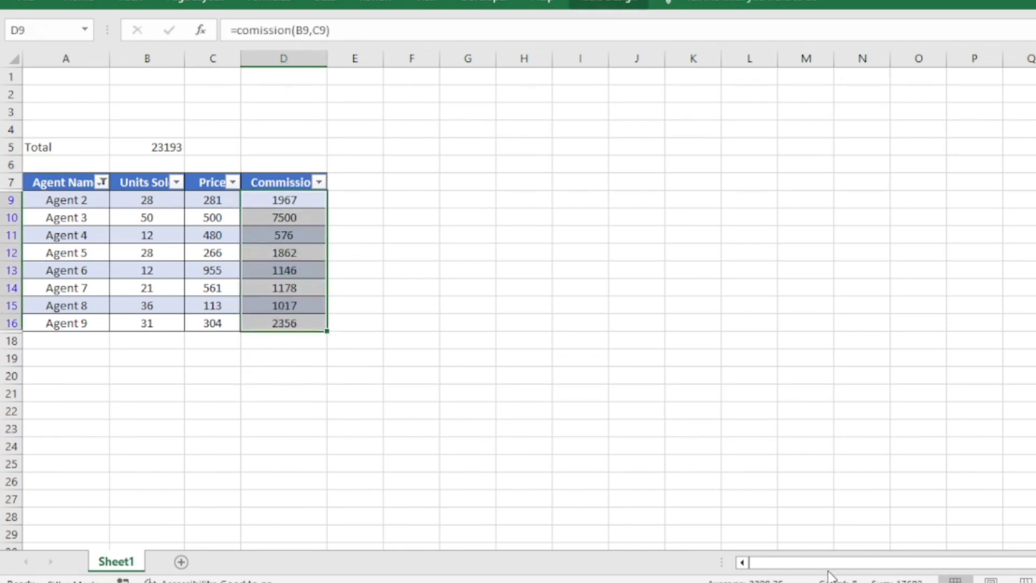
pyautogui.click(167, 147)
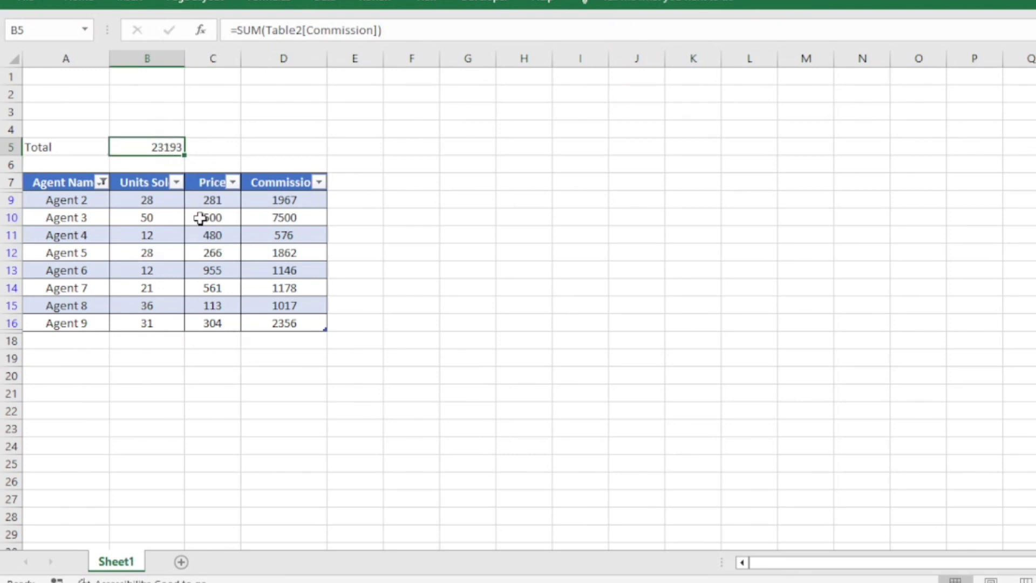
# Add an AutoSum total for the Commission column in cell D18, directly below the filtered table
pyautogui.click(275, 339)
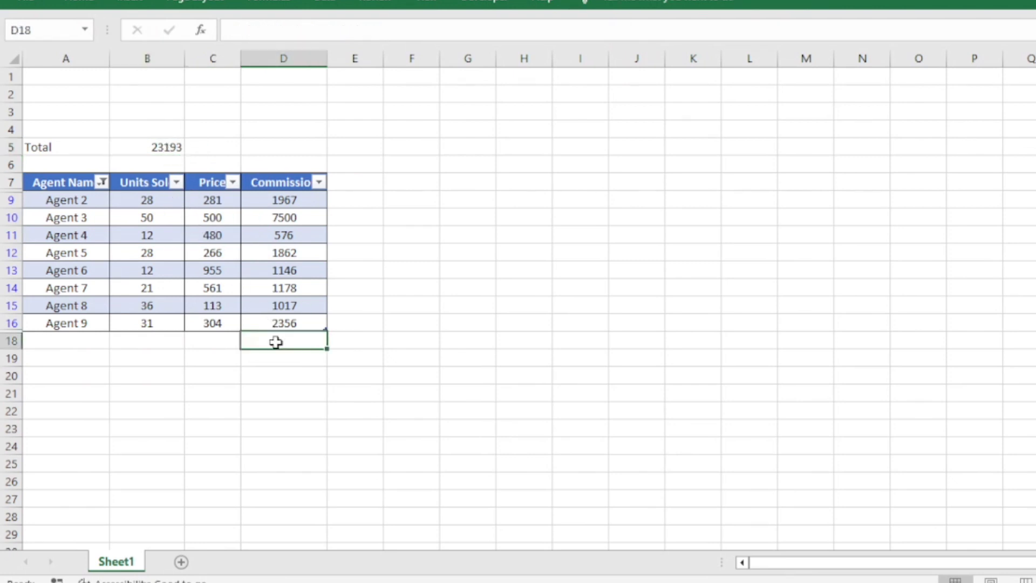
pyautogui.hotkey('alt', '=')
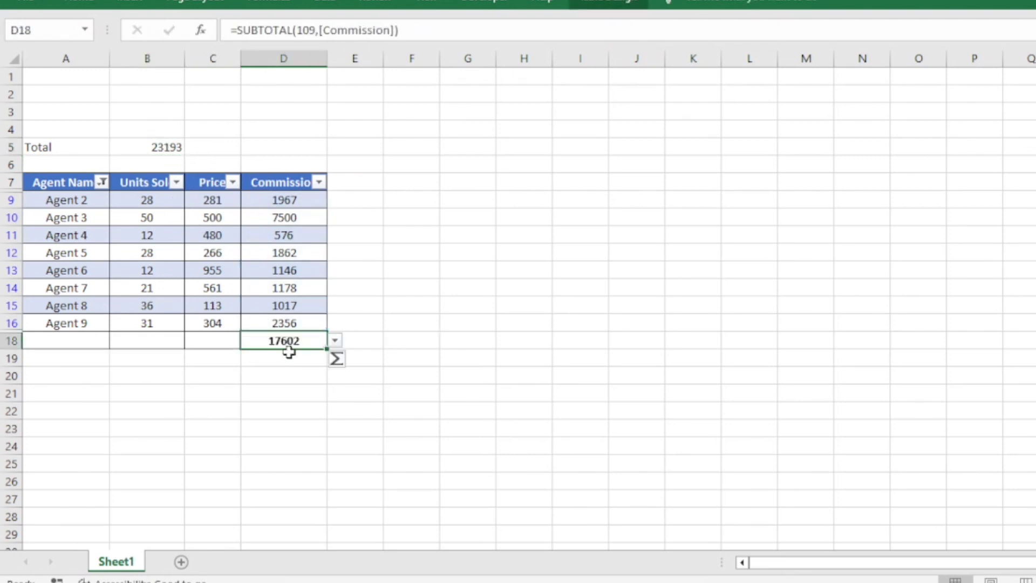
# Clear the filter from the Agent Name column
pyautogui.click(156, 142)
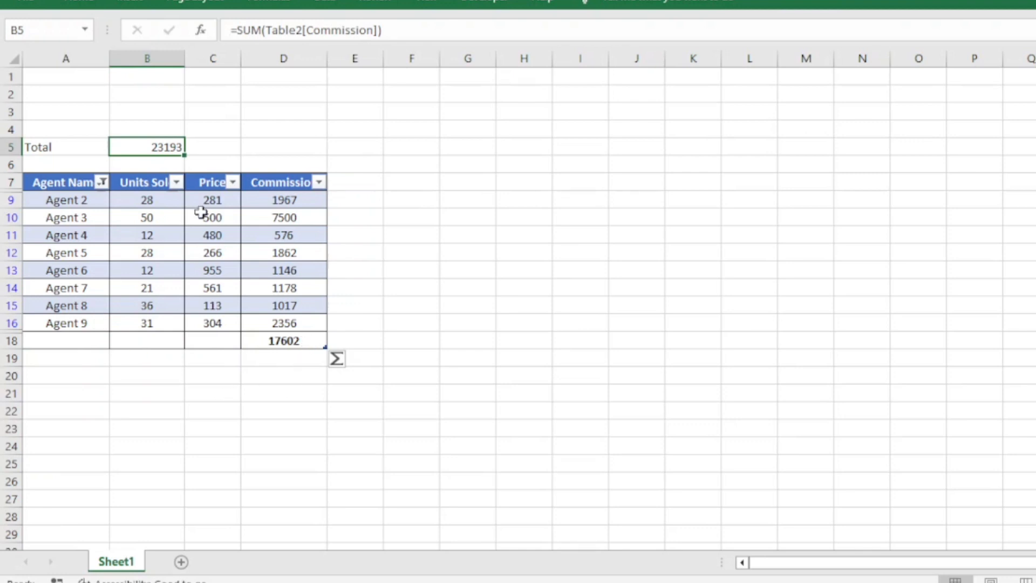
pyautogui.click(101, 182)
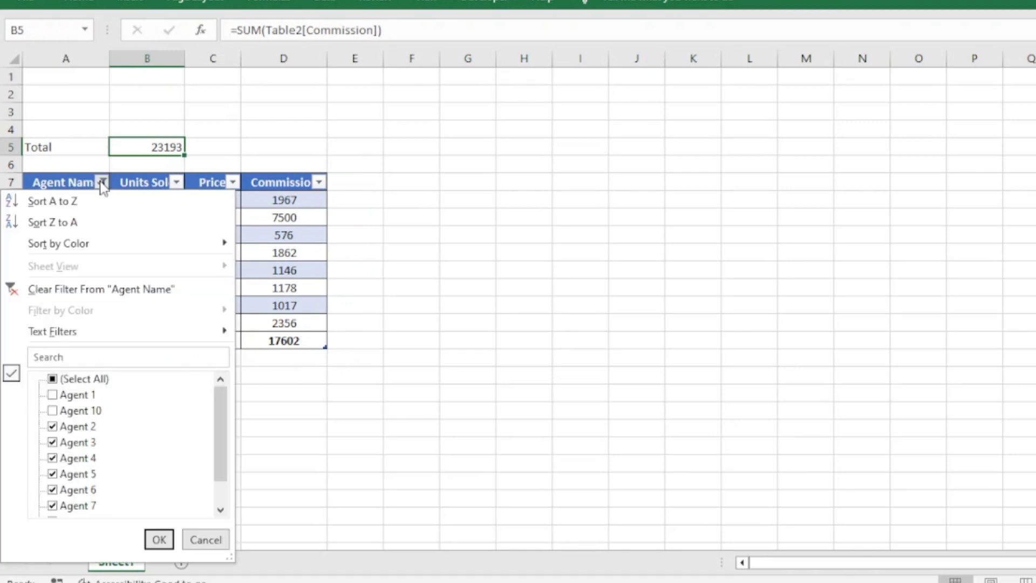
pyautogui.click(74, 286)
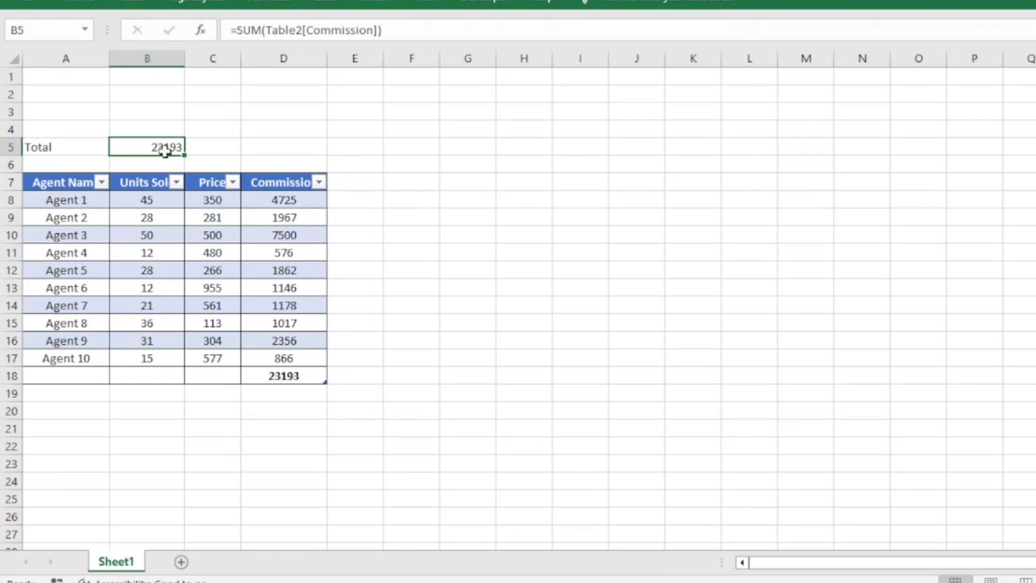
# Replace the formula in B5 with the start of an AGGREGATE formula using function number 9 (SUM)
pyautogui.write('=')
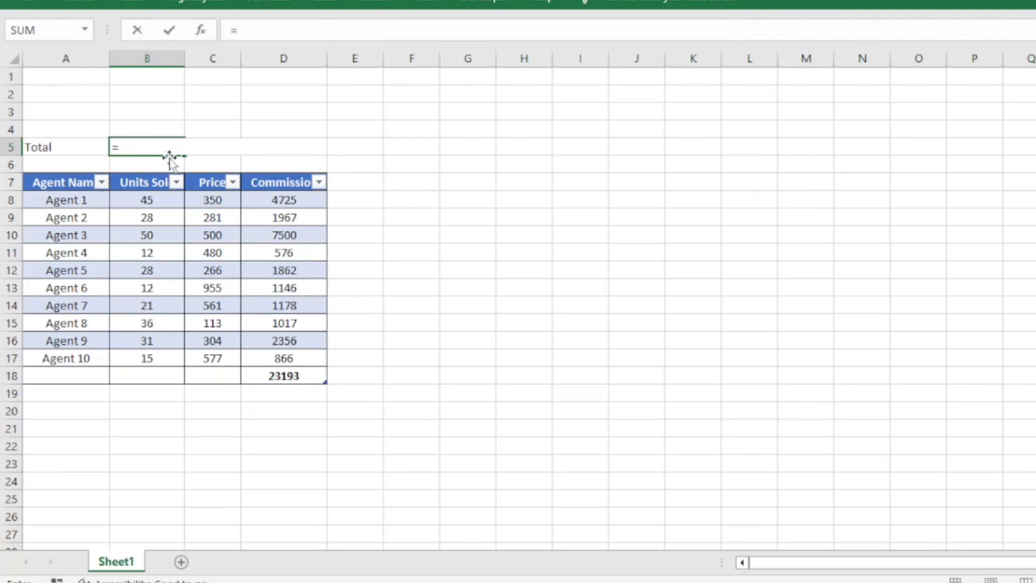
pyautogui.write('agg')
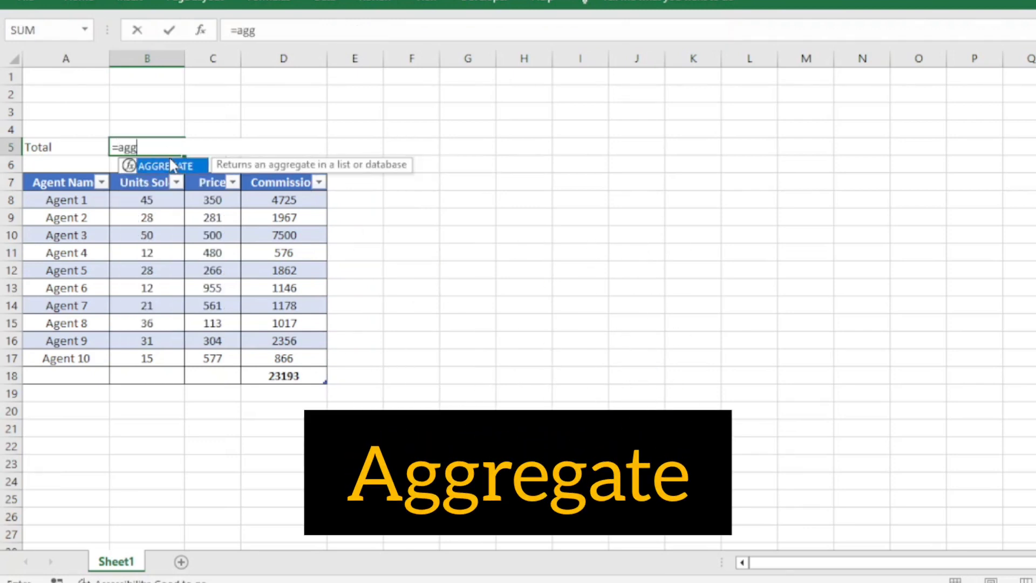
pyautogui.press('Tab')
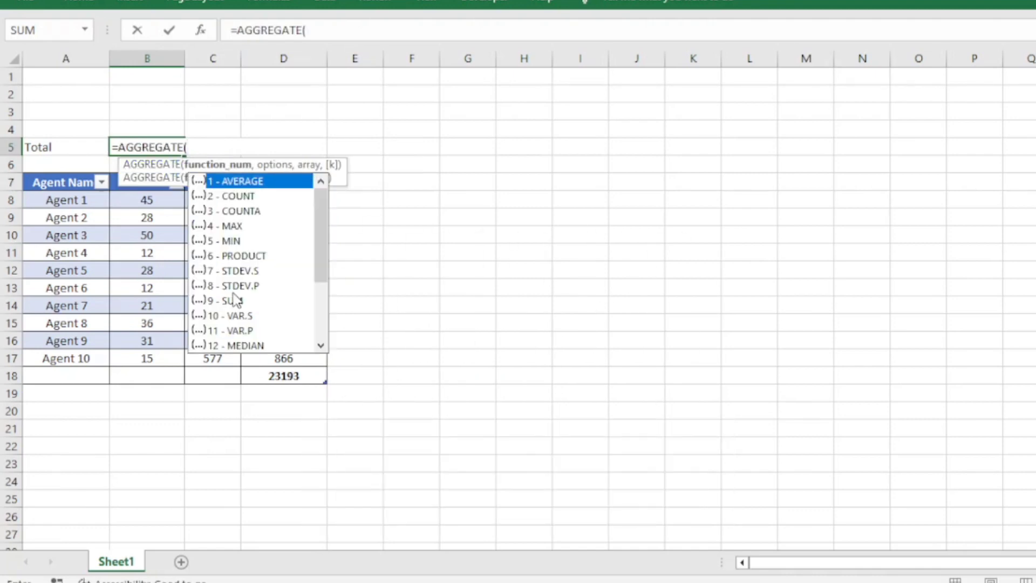
pyautogui.scroll(-3, 234, 299)
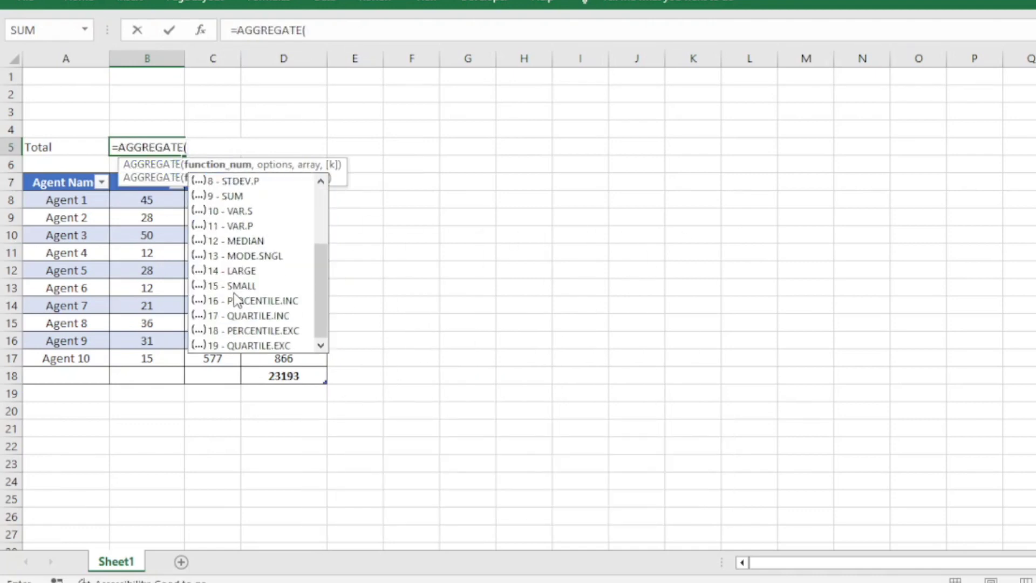
pyautogui.scroll(3, 236, 298)
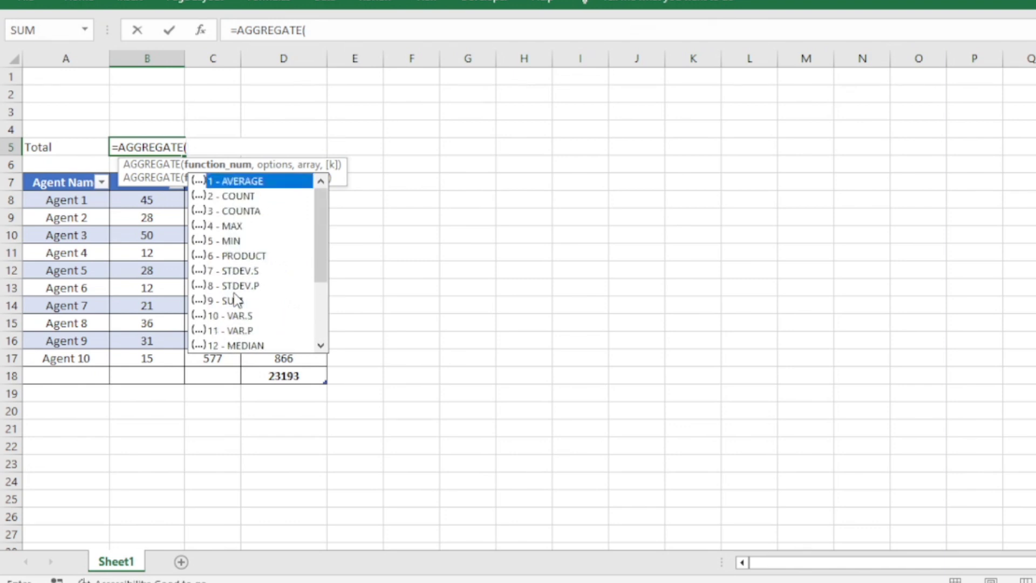
pyautogui.scroll(-3, 236, 298)
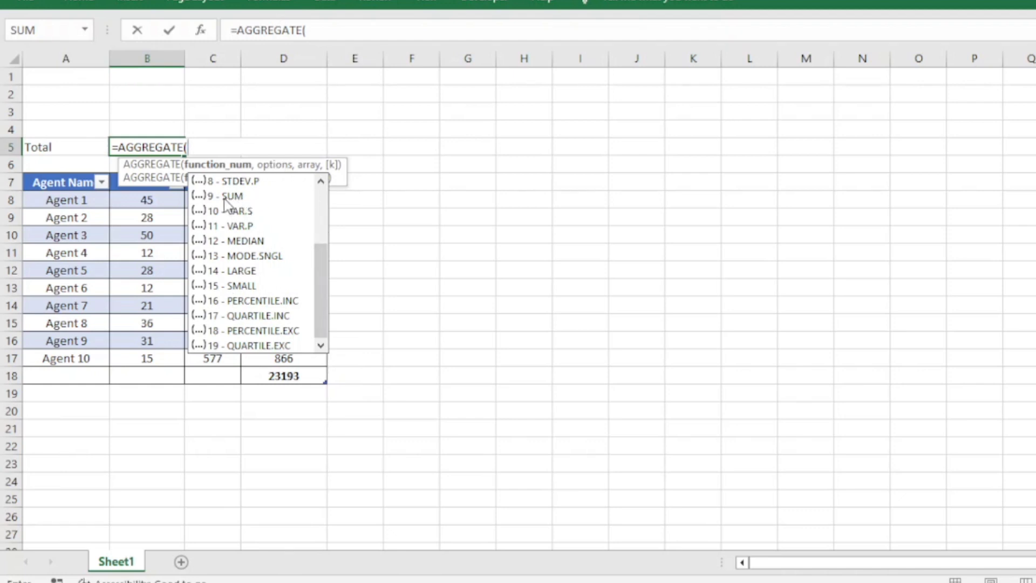
pyautogui.write('9')
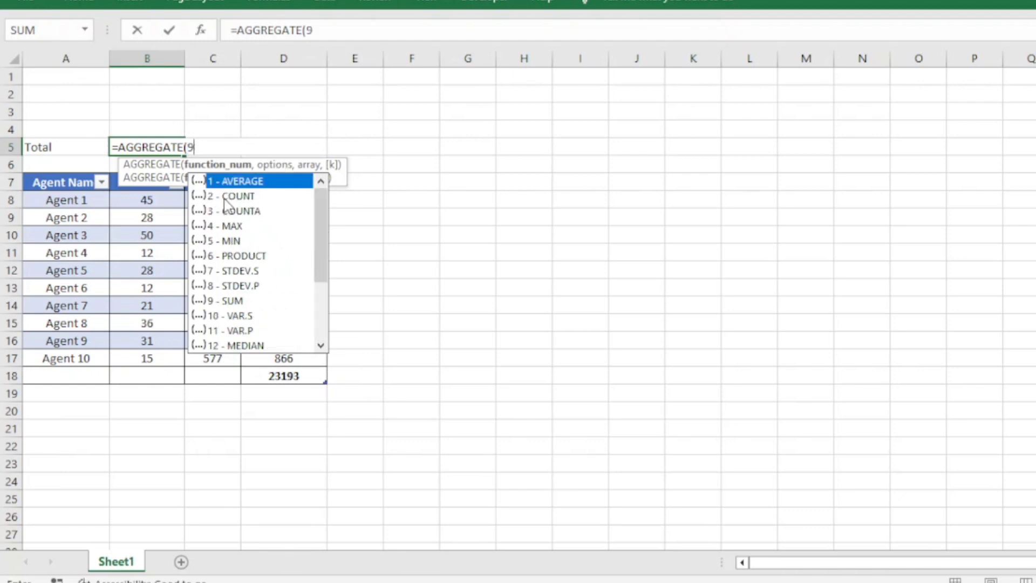
pyautogui.write(',')
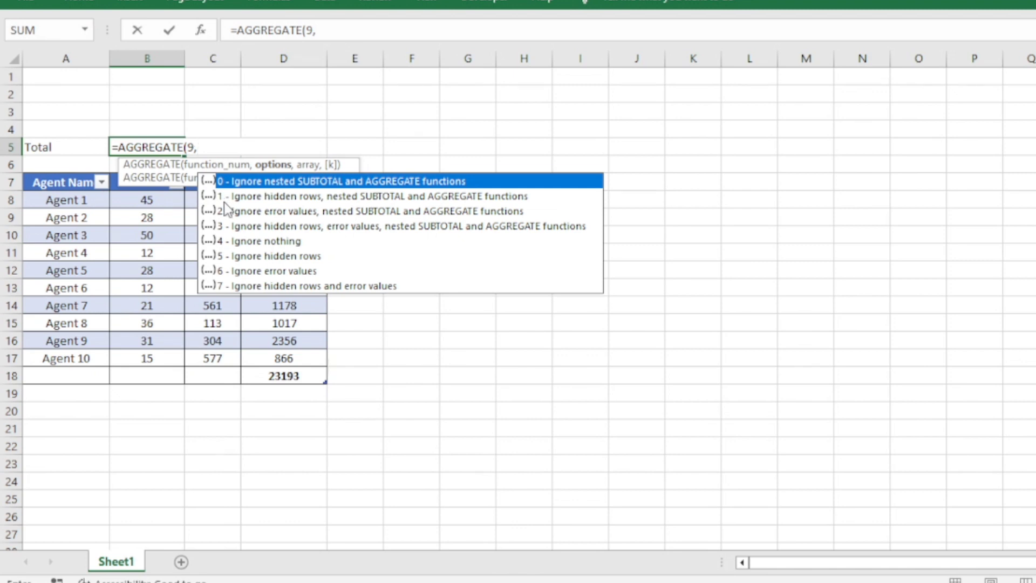
# Complete the AGGREGATE formula with option 5 (Ignore hidden rows) and the Commission column, giving =AGGREGATE(9,5,Table2[Commission])
pyautogui.click(252, 257)
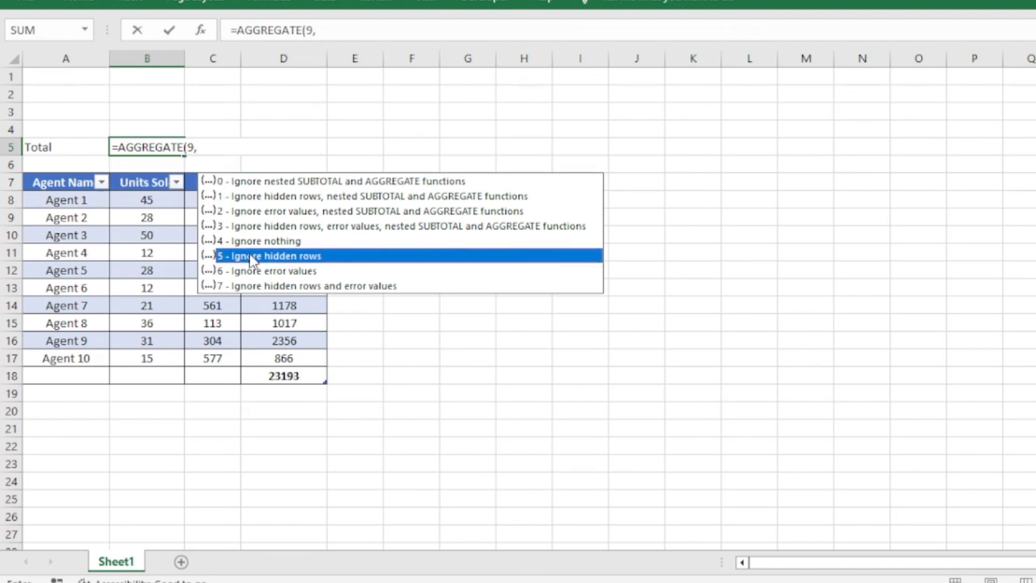
pyautogui.doubleClick(251, 256)
pyautogui.write(',')
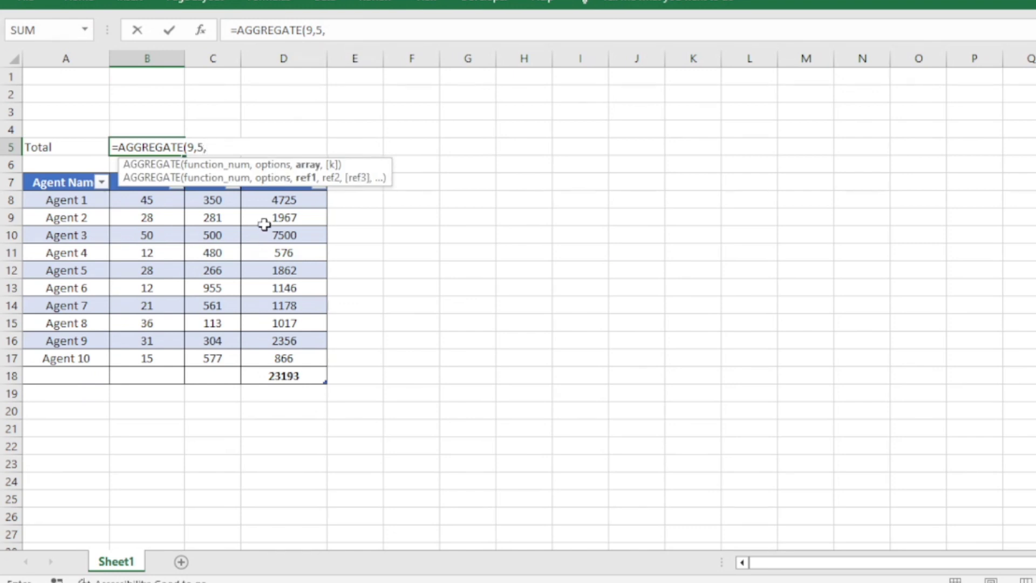
pyautogui.moveTo(273, 201); pyautogui.dragTo(257, 363)
pyautogui.click(464, 31)
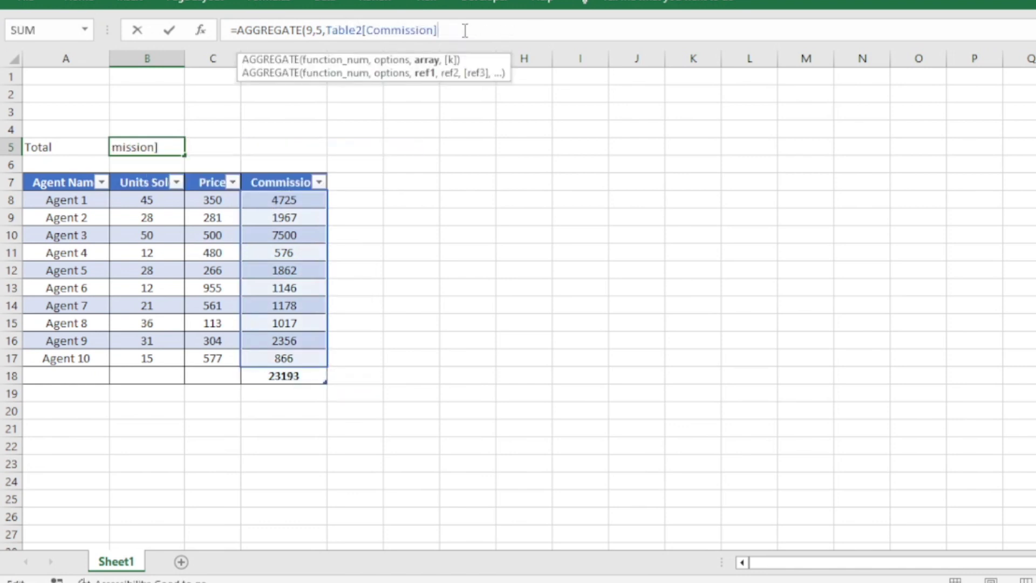
pyautogui.write(')')
pyautogui.press('Return')
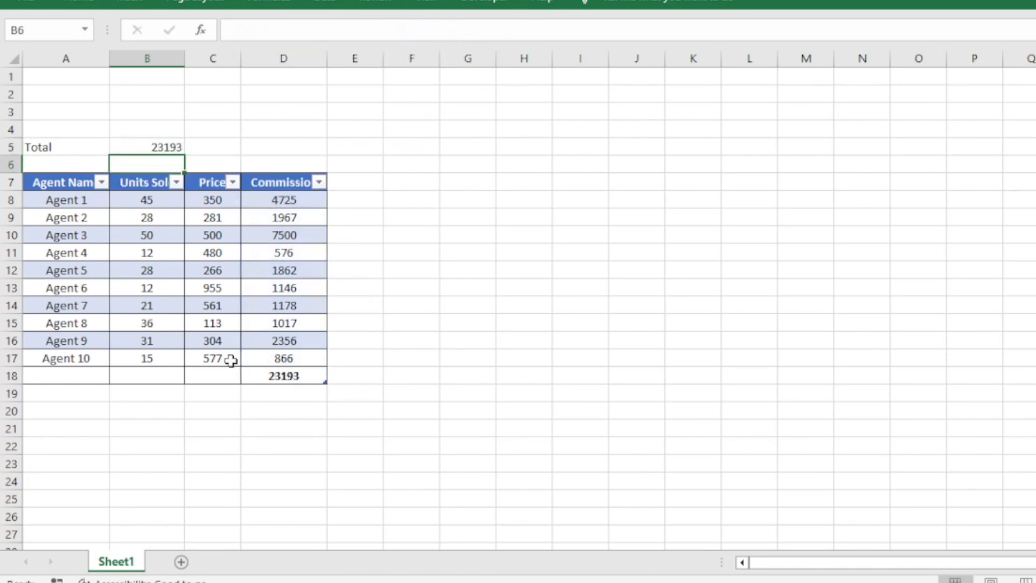
# Filter the Agent Name column to hide Agent 3 and Agent 4
pyautogui.click(102, 183)
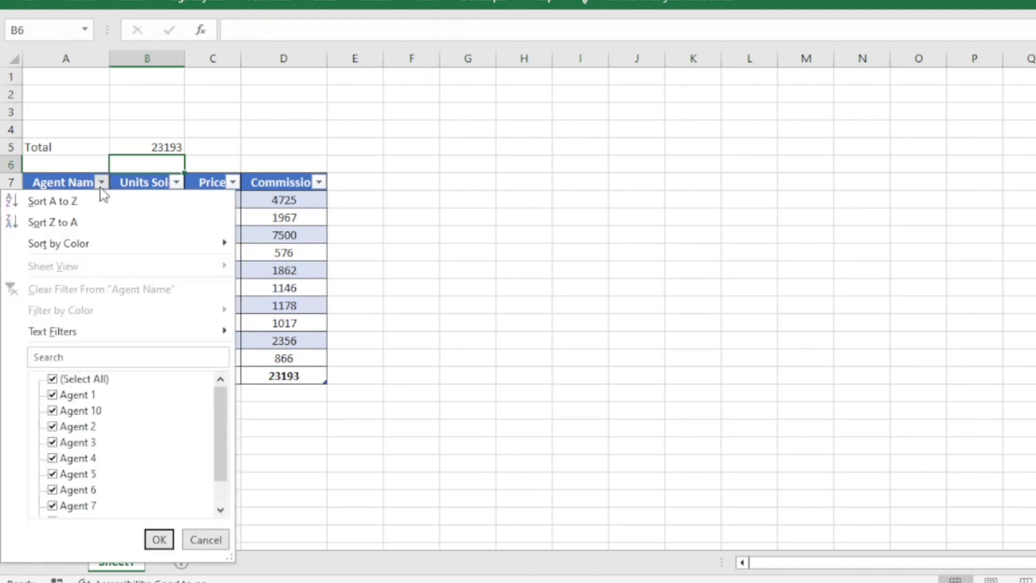
pyautogui.click(81, 442)
pyautogui.click(85, 458)
pyautogui.click(157, 535)
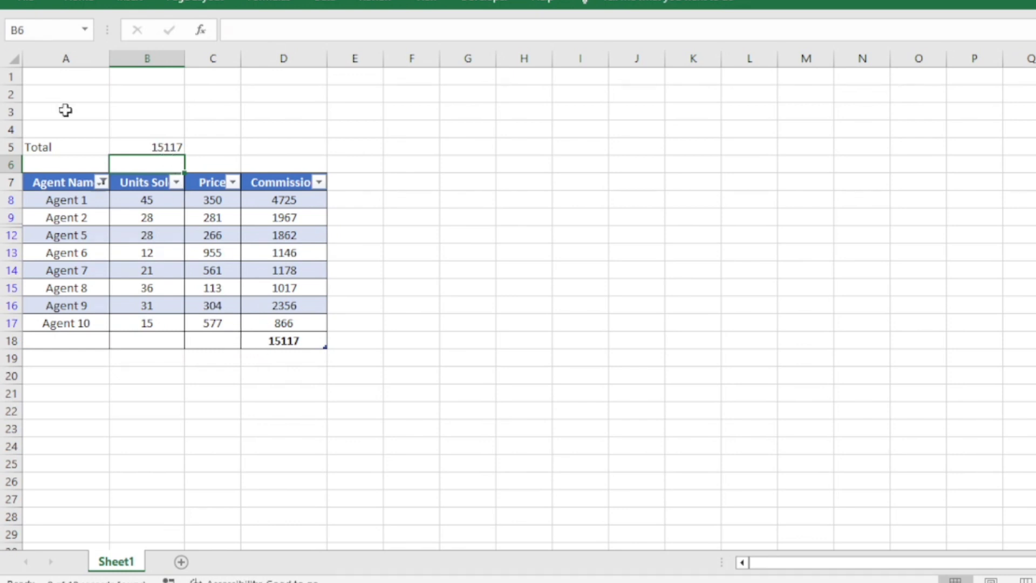
# Enter the label "1st highest" in cell A3
pyautogui.click(65, 111)
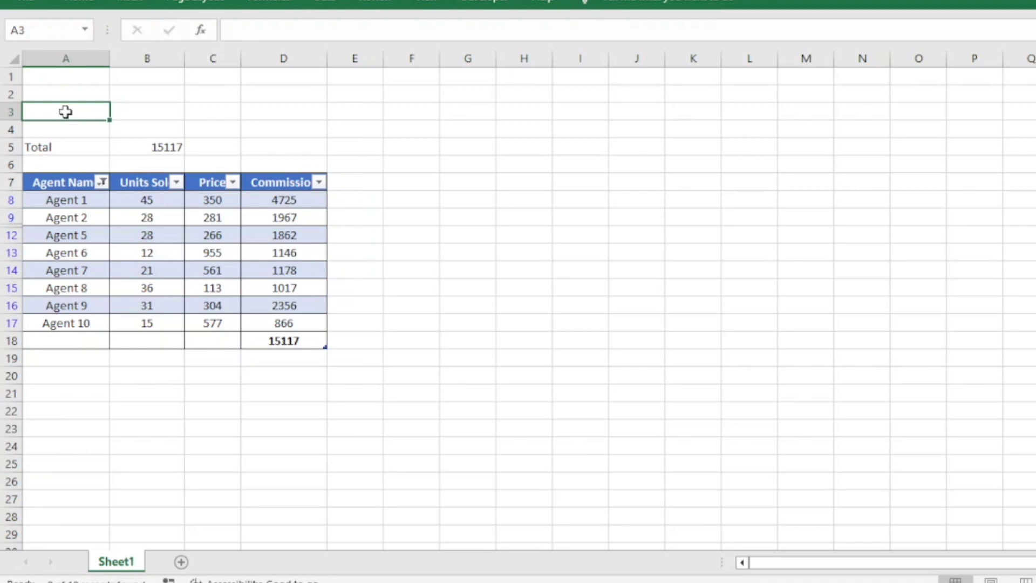
pyautogui.write('1st ')
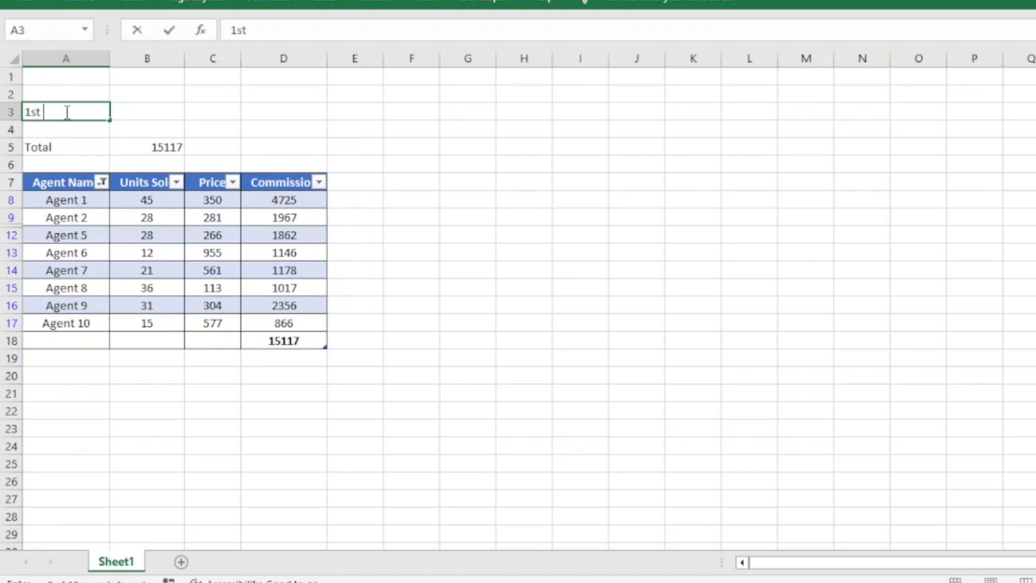
pyautogui.write('highest')
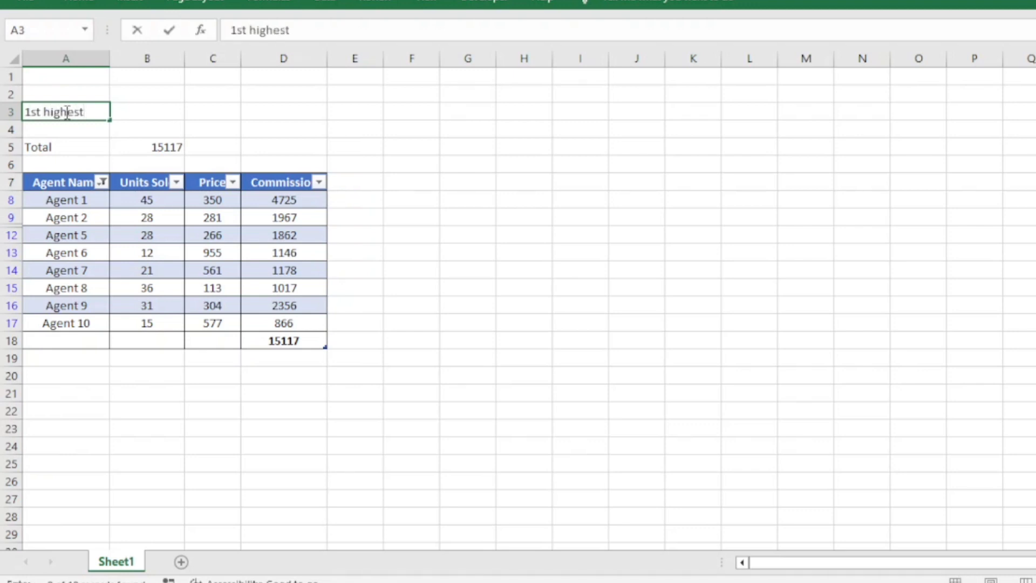
pyautogui.press('Tab')
# Start an AGGREGATE formula in B3 using function number 14 (LARGE)
pyautogui.write('=ag')
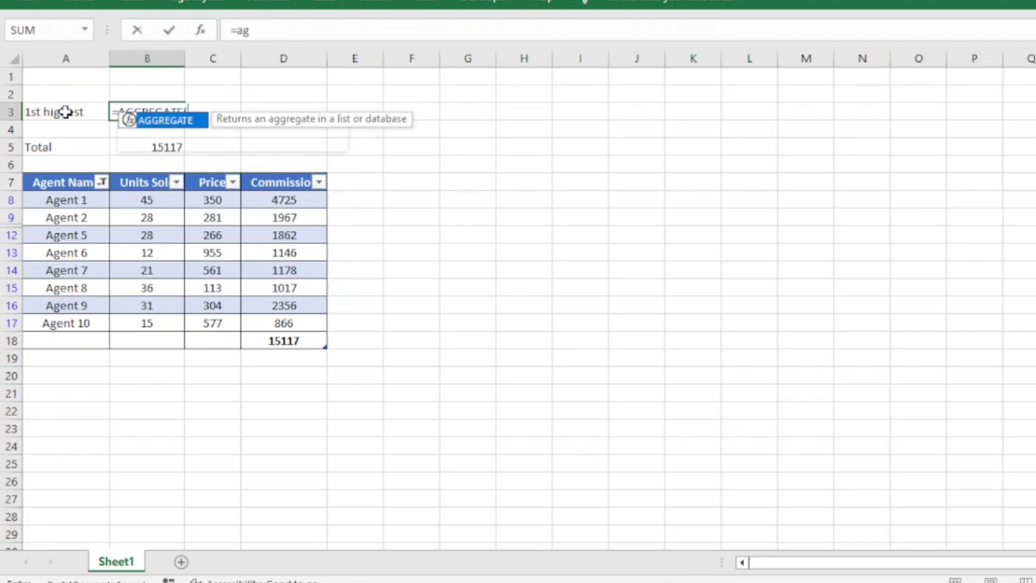
pyautogui.press('Tab')
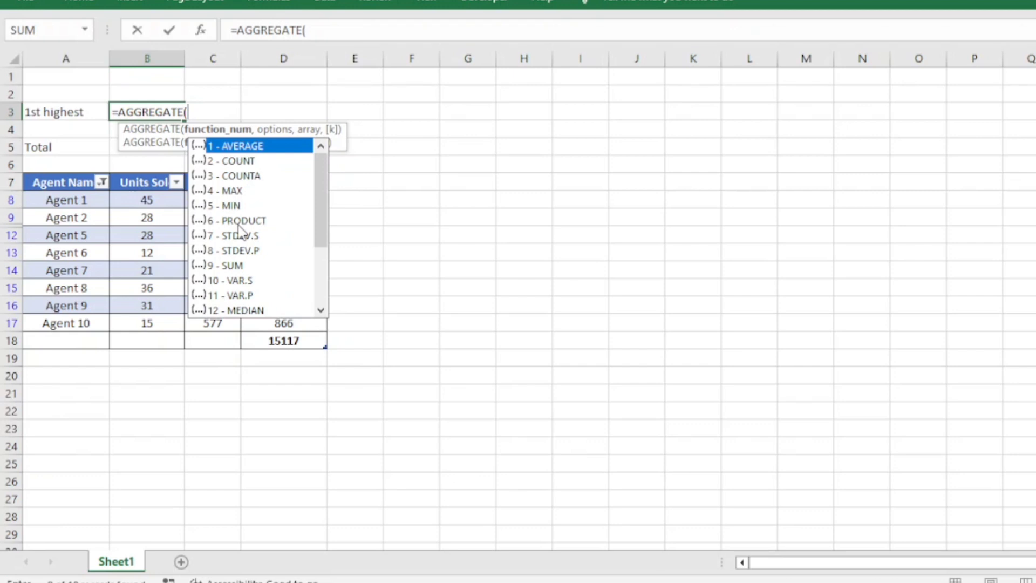
pyautogui.scroll(-3, 240, 231)
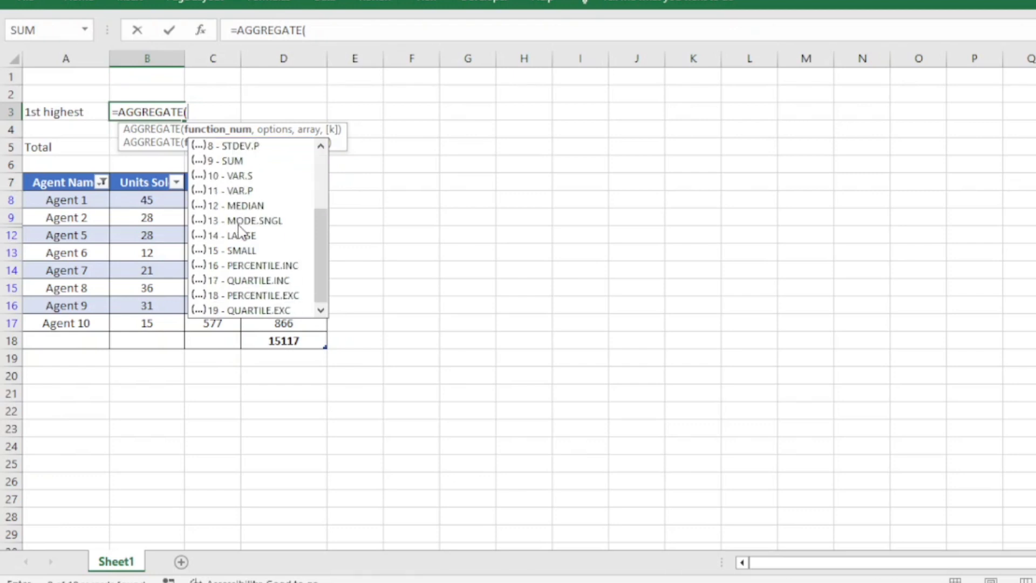
pyautogui.scroll(3, 240, 241)
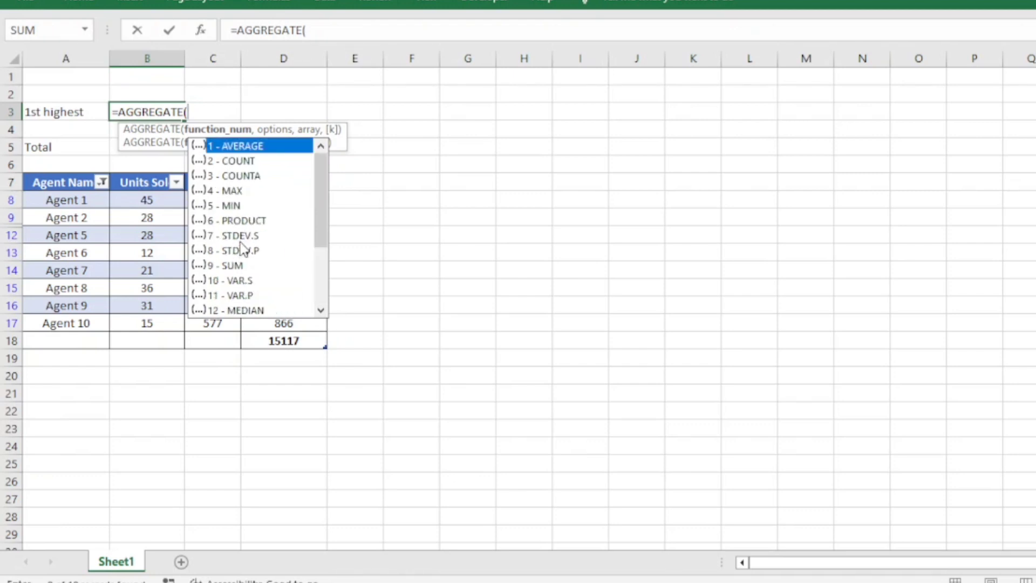
pyautogui.scroll(-2, 246, 248)
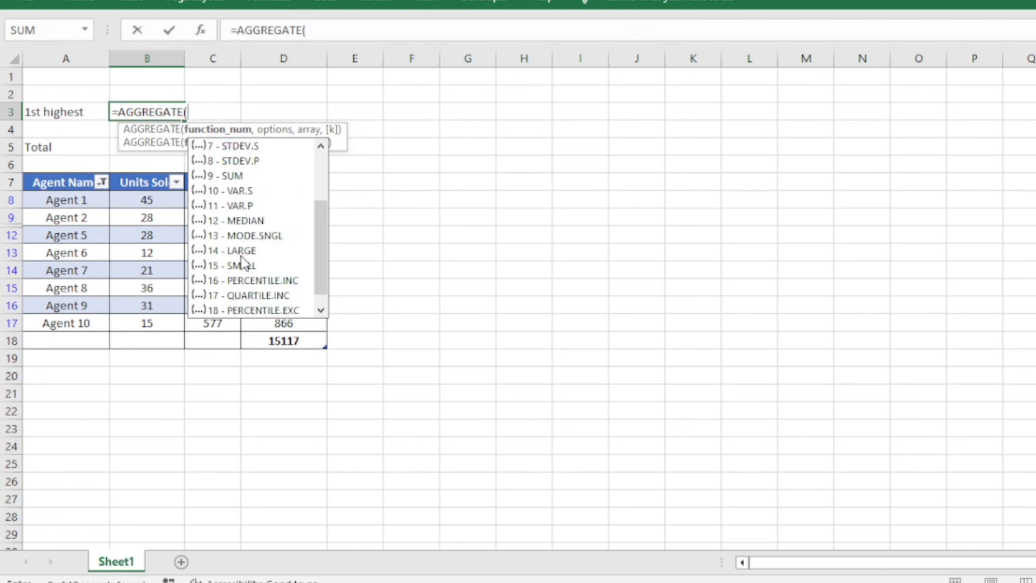
pyautogui.click(242, 253)
pyautogui.doubleClick(240, 253)
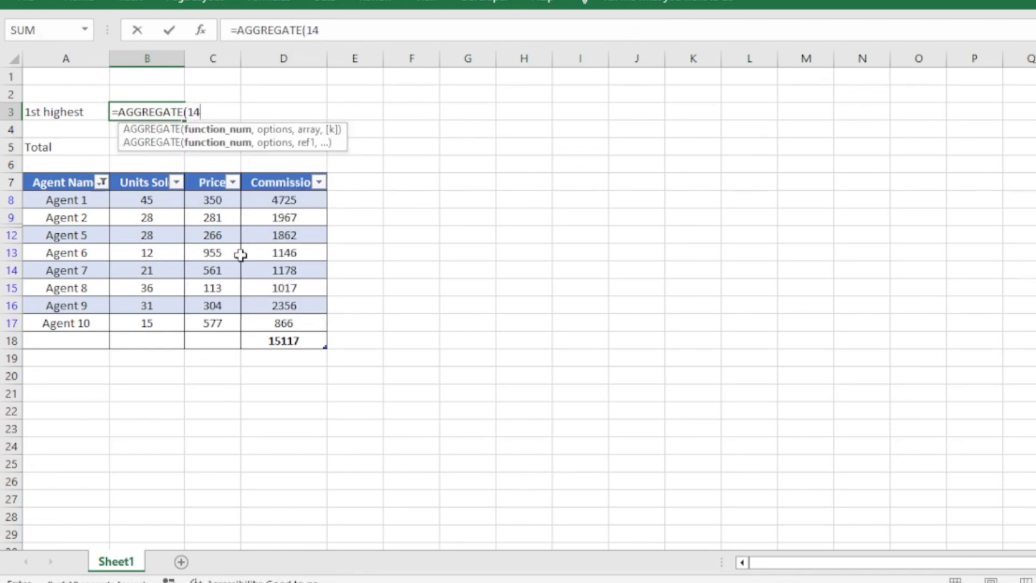
# Complete the B3 formula with option 5 (Ignore hidden rows), the Commission column and k 1, giving =AGGREGATE(14,5,Table2[Commission],1)
pyautogui.write(',')
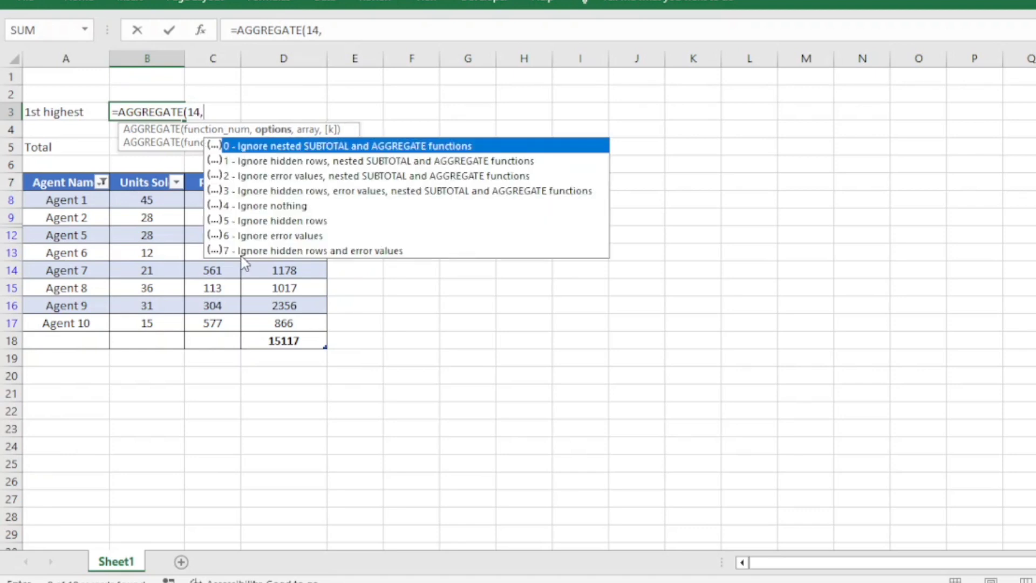
pyautogui.click(256, 220)
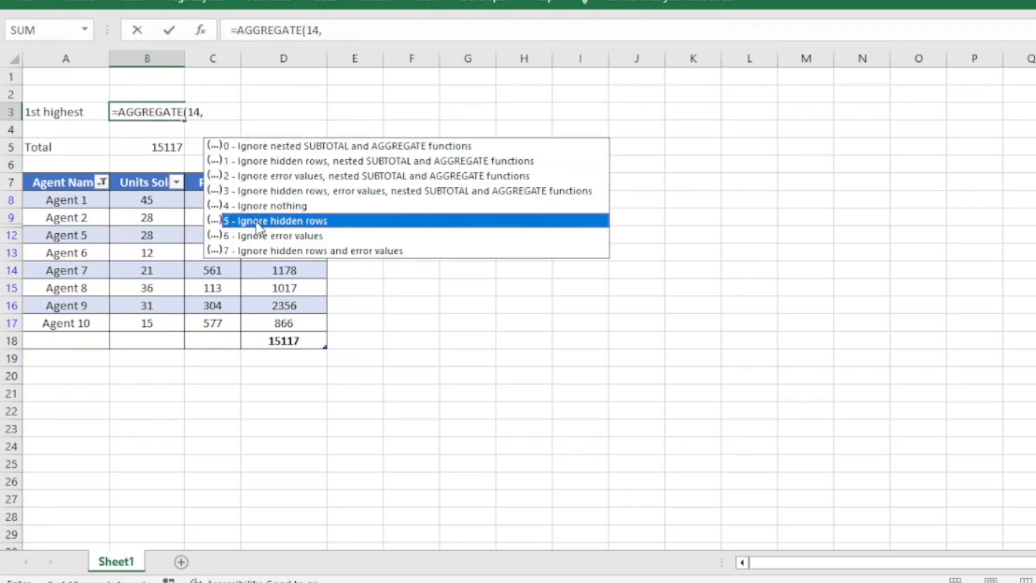
pyautogui.doubleClick(256, 220)
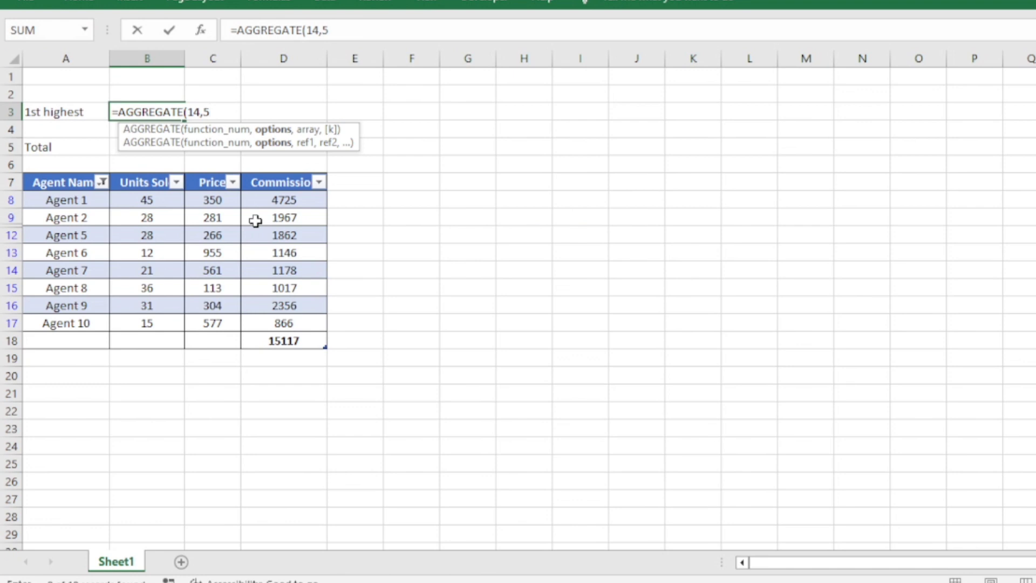
pyautogui.write(',')
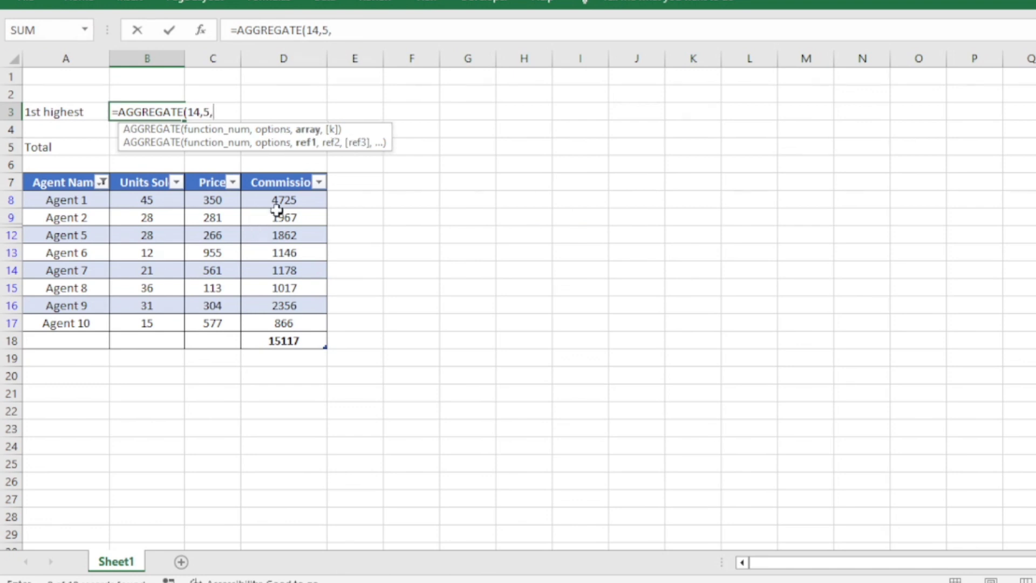
pyautogui.moveTo(281, 202); pyautogui.dragTo(269, 320)
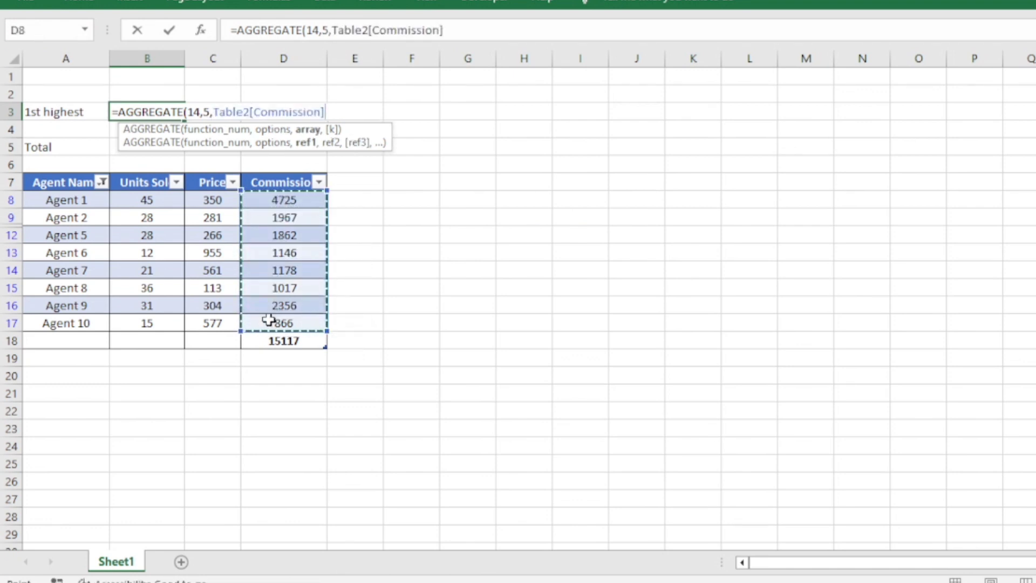
pyautogui.write(',')
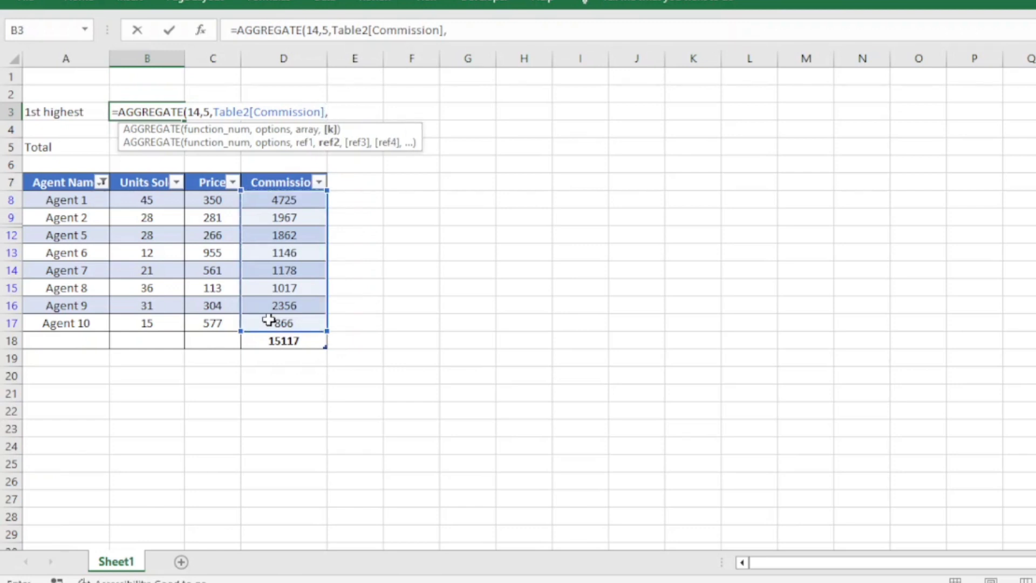
pyautogui.write('1)')
pyautogui.press('Return')
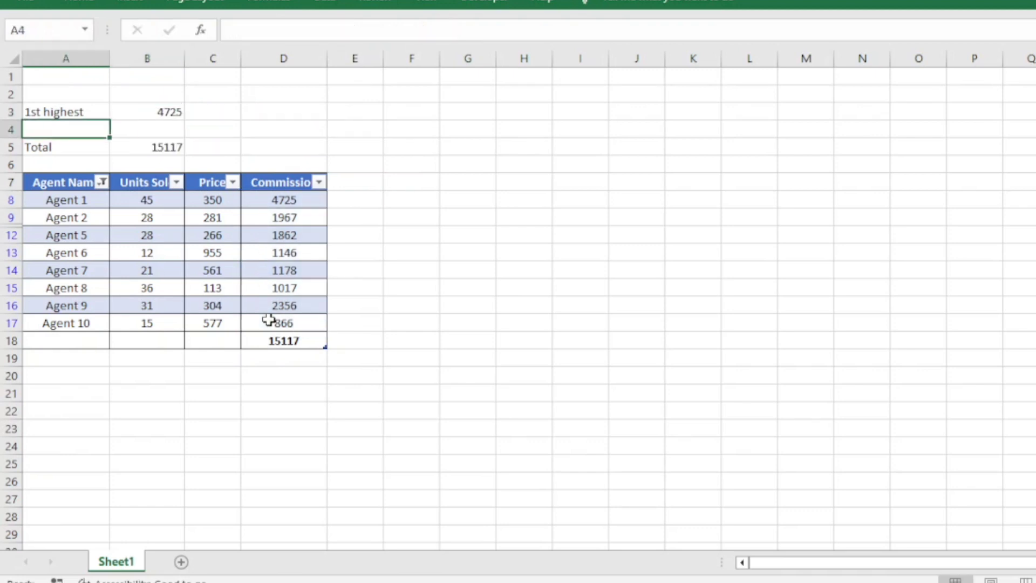
# Change the k argument of the AGGREGATE formula in B3 to 2 to return the second-highest visible commission
pyautogui.click(300, 203)
pyautogui.moveTo(299, 203); pyautogui.dragTo(283, 321)
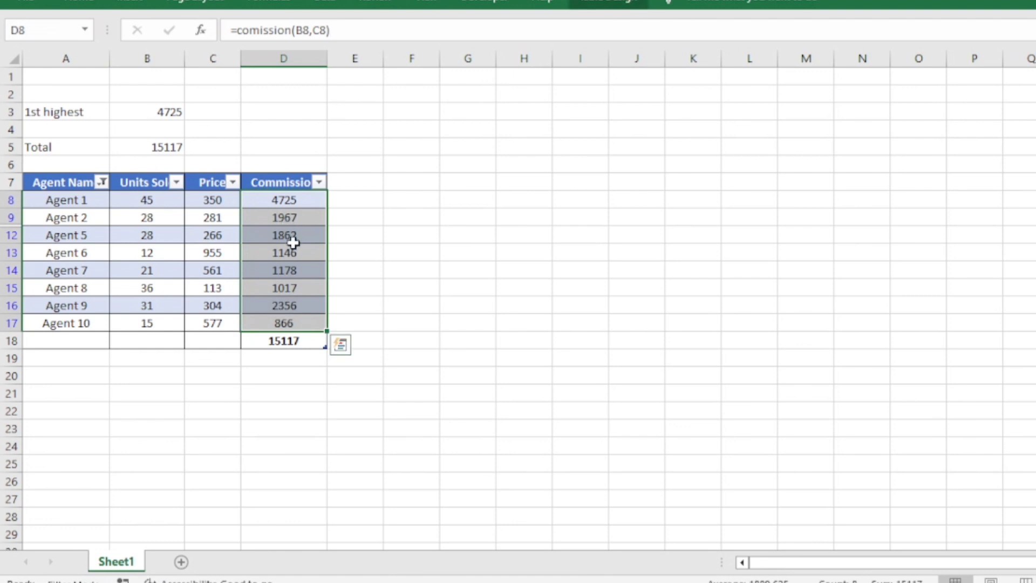
pyautogui.click(161, 114)
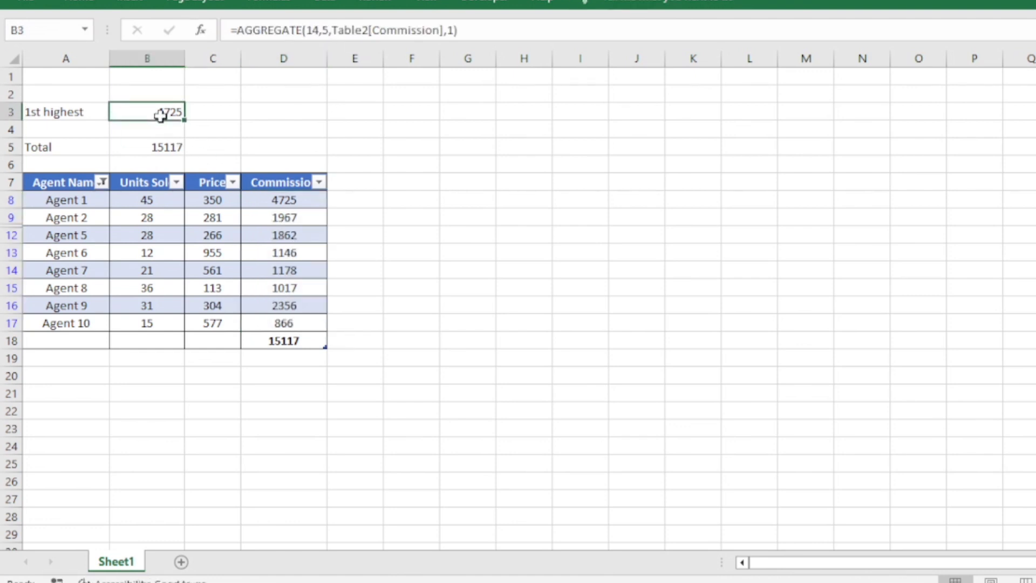
pyautogui.click(455, 32)
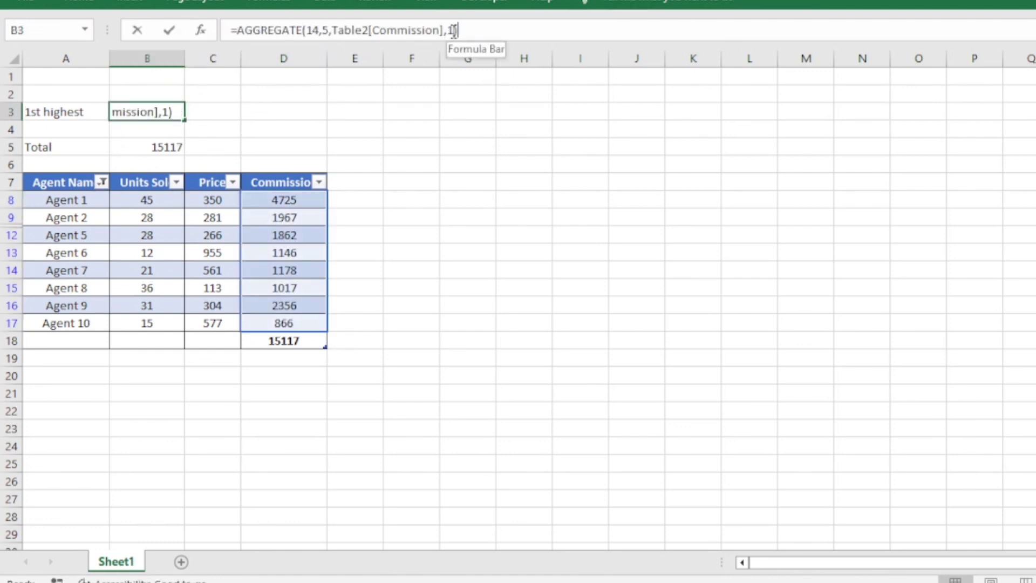
pyautogui.press('BackSpace')
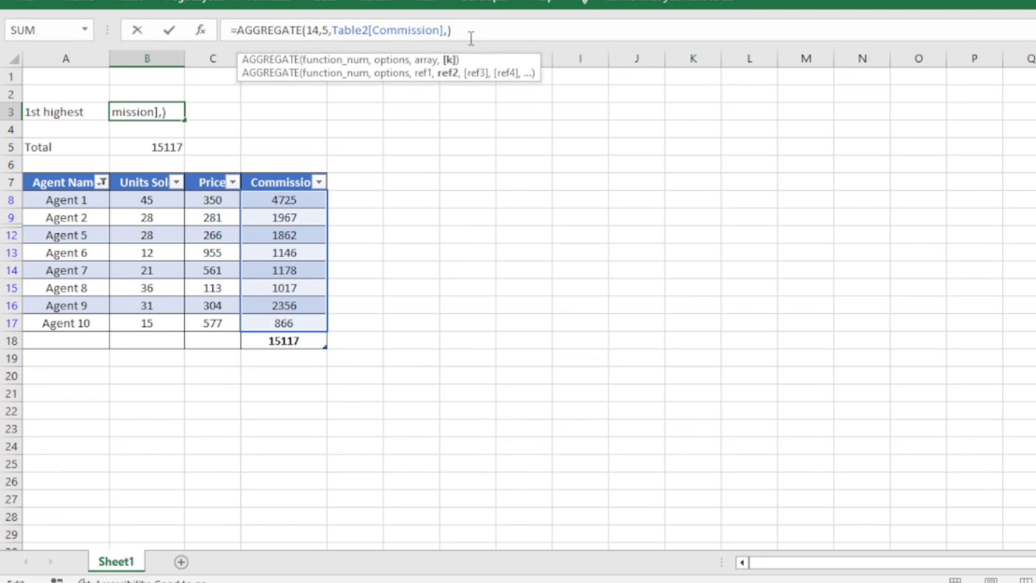
pyautogui.write('2')
pyautogui.press('Return')
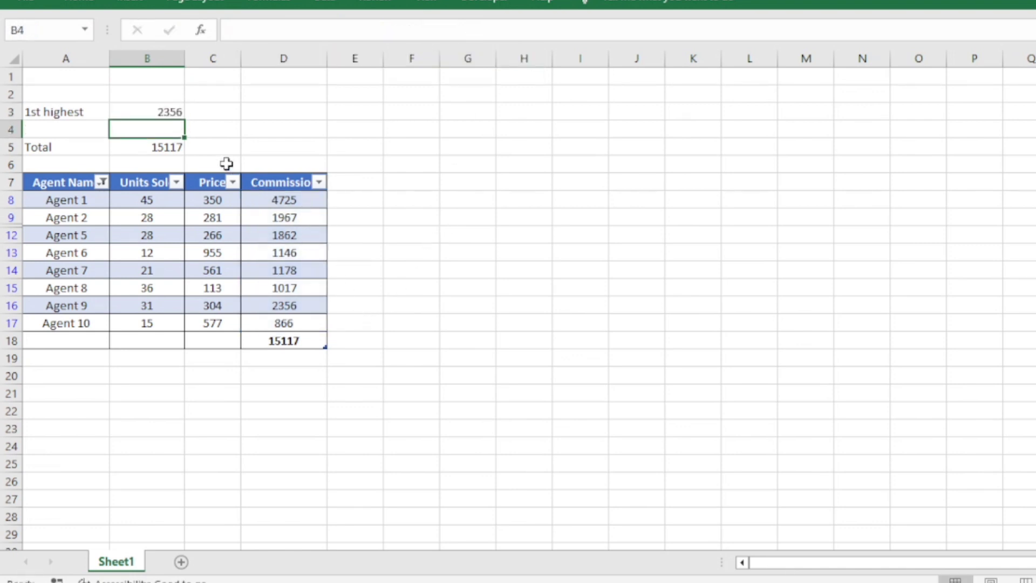
# Clear the Agent Name filter to show all agents and check the two highest commissions in the table
pyautogui.click(162, 112)
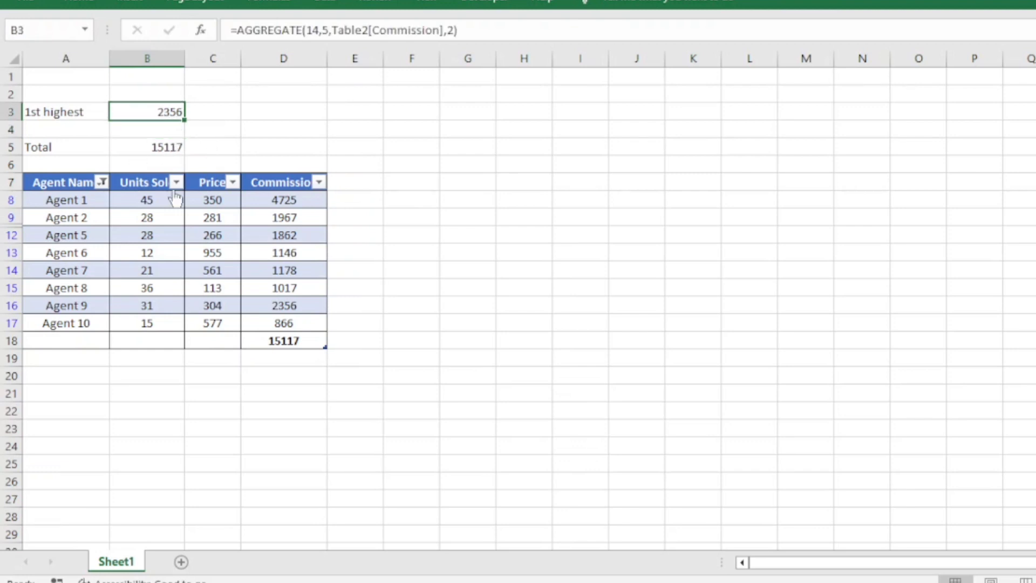
pyautogui.click(102, 182)
pyautogui.click(89, 289)
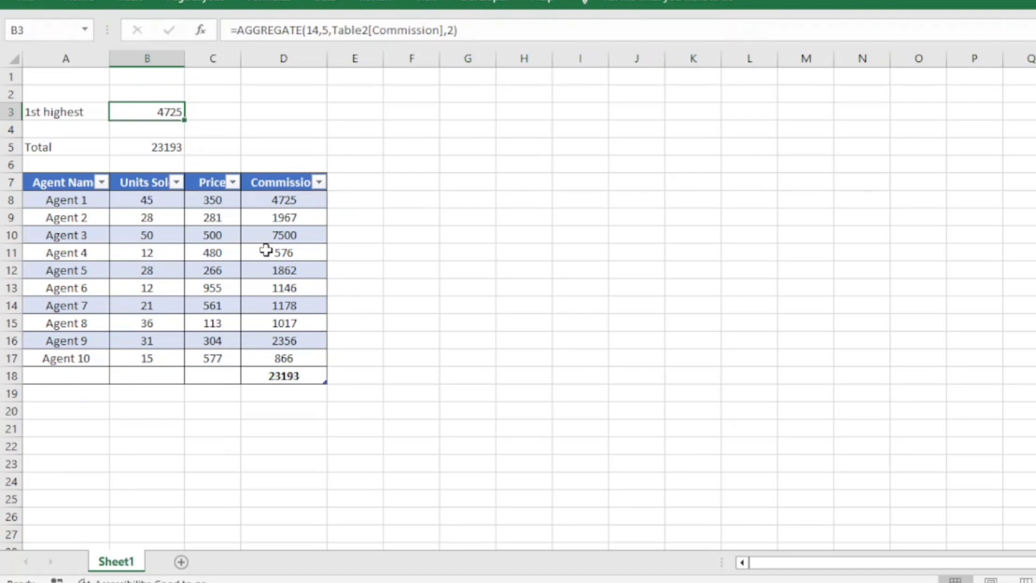
pyautogui.click(294, 236)
pyautogui.click(299, 205)
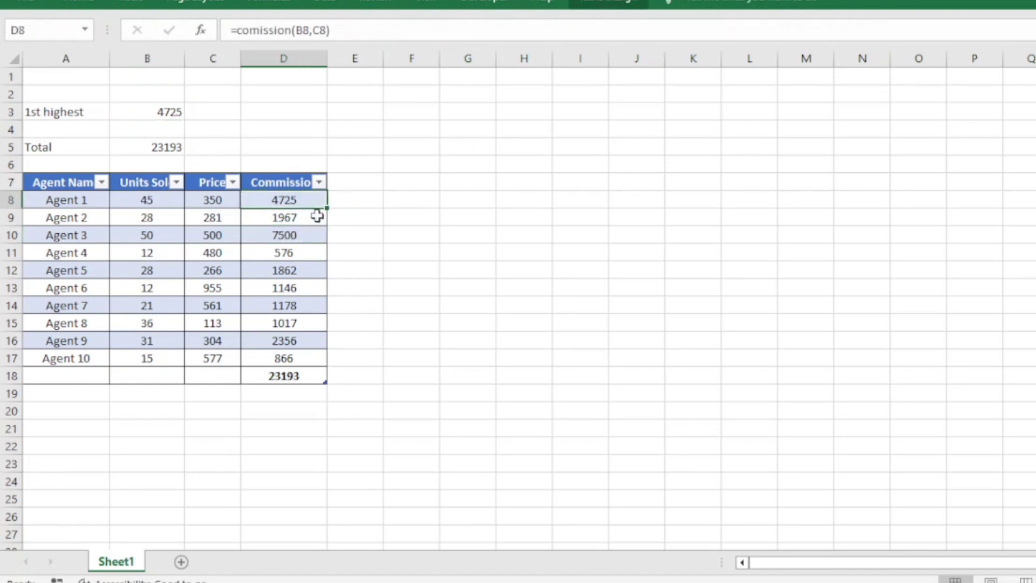
# Set the k argument of the AGGREGATE formula in B3 back to 1 to return the highest commission
pyautogui.click(171, 110)
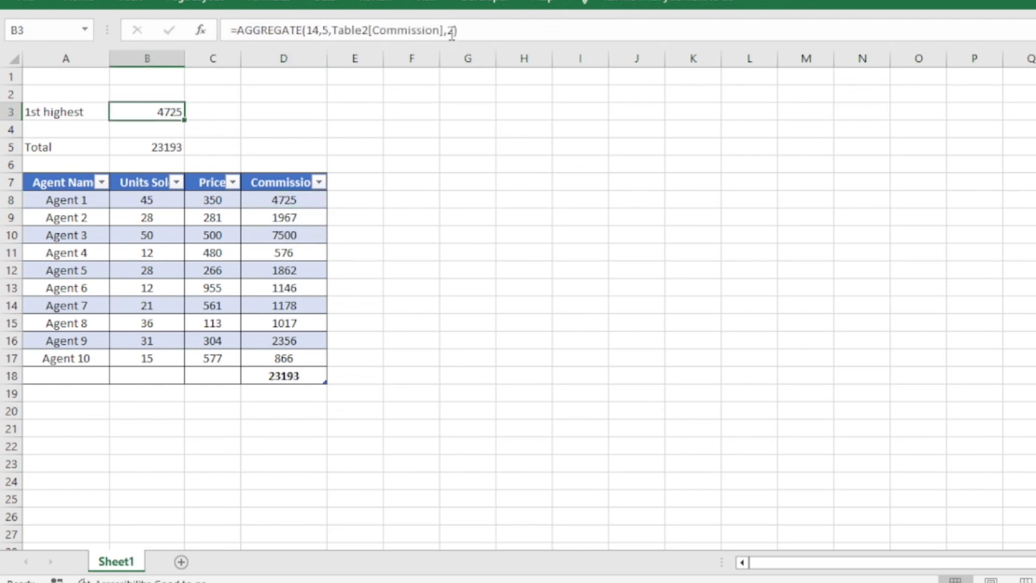
pyautogui.click(450, 30)
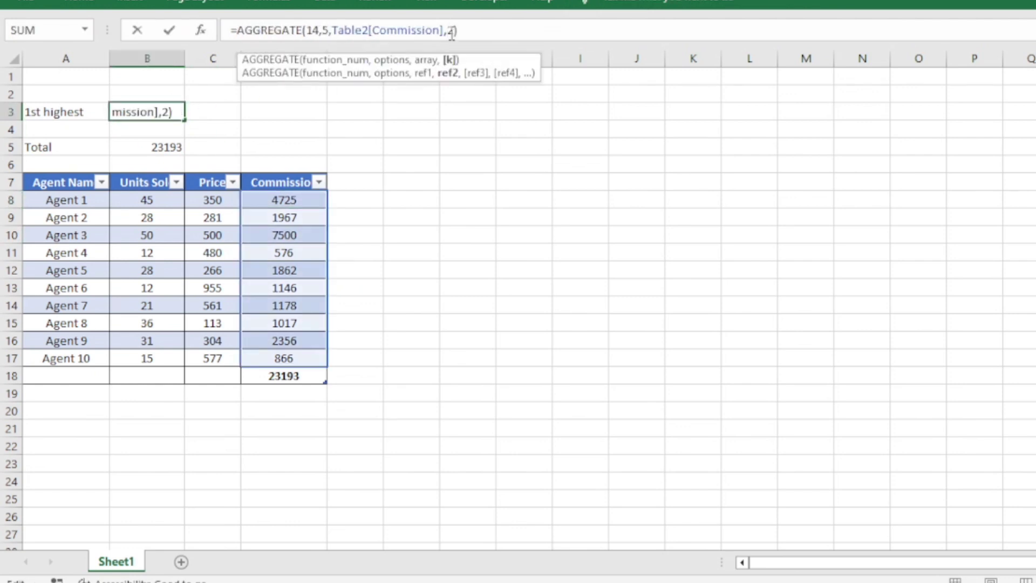
pyautogui.press('BackSpace')
pyautogui.write('1')
pyautogui.press('Return')
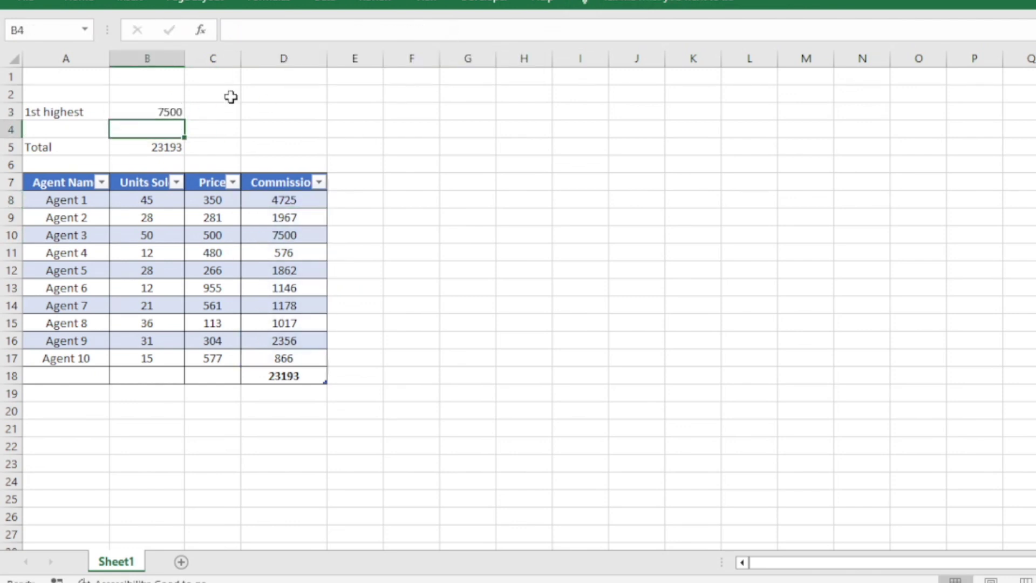
# Enter the label "small" in cell A1
pyautogui.click(90, 82)
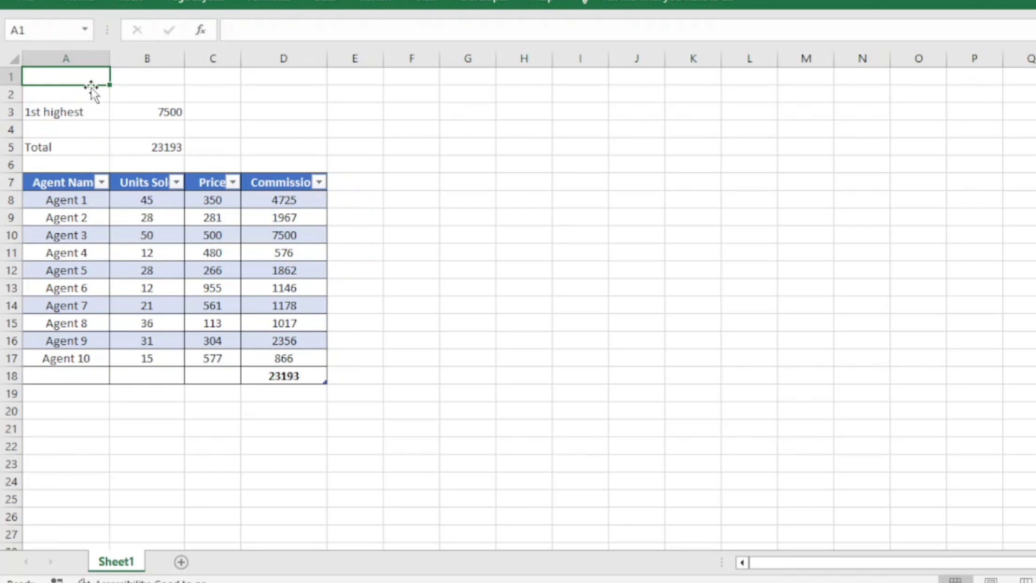
pyautogui.write('=')
pyautogui.press('BackSpace')
pyautogui.write('sma')
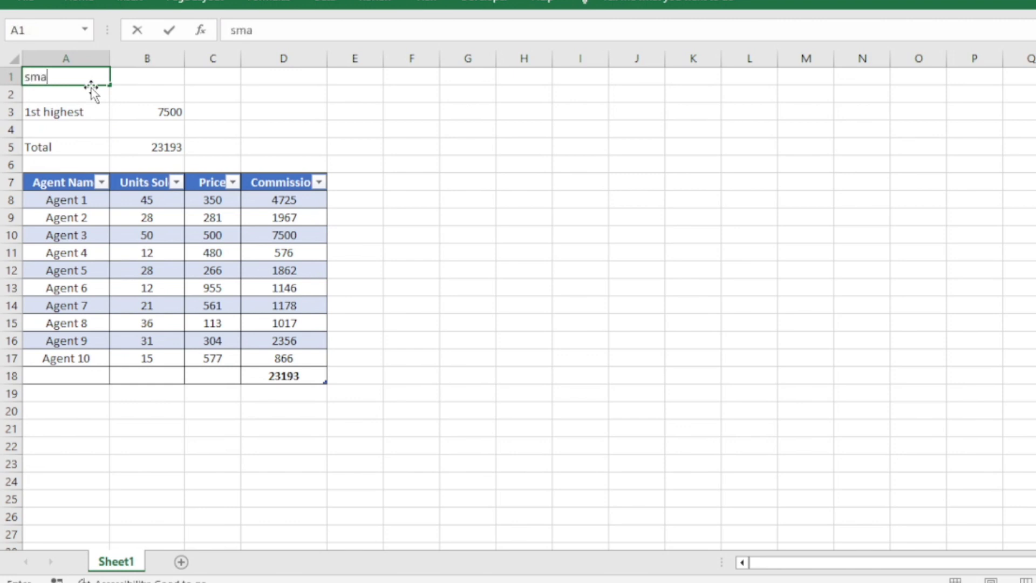
pyautogui.write('ll')
pyautogui.hotkey('ctrl', 'Return')
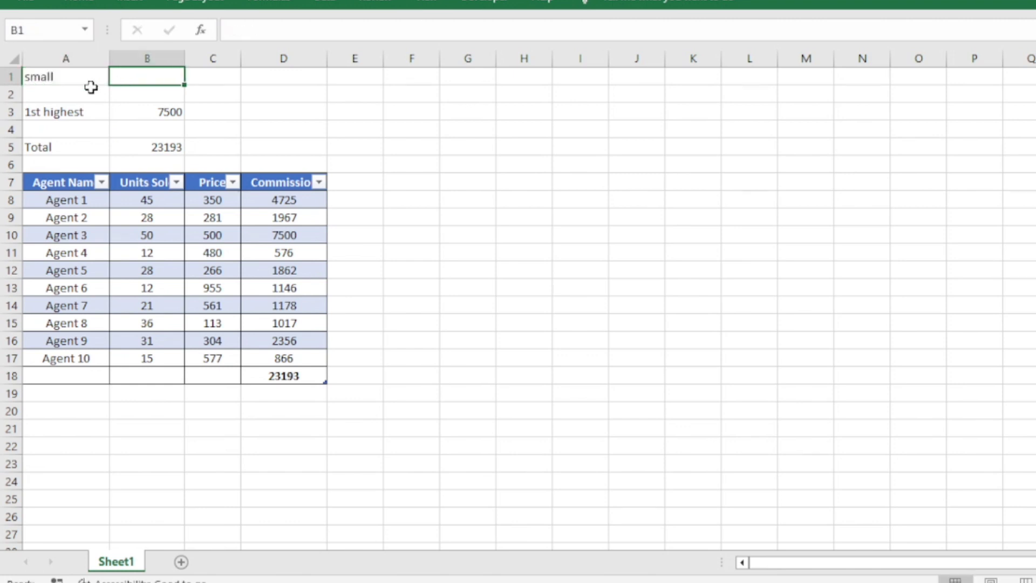
# Start an AGGREGATE formula in B1 using function number 15 (SMALL)
pyautogui.write('=agg')
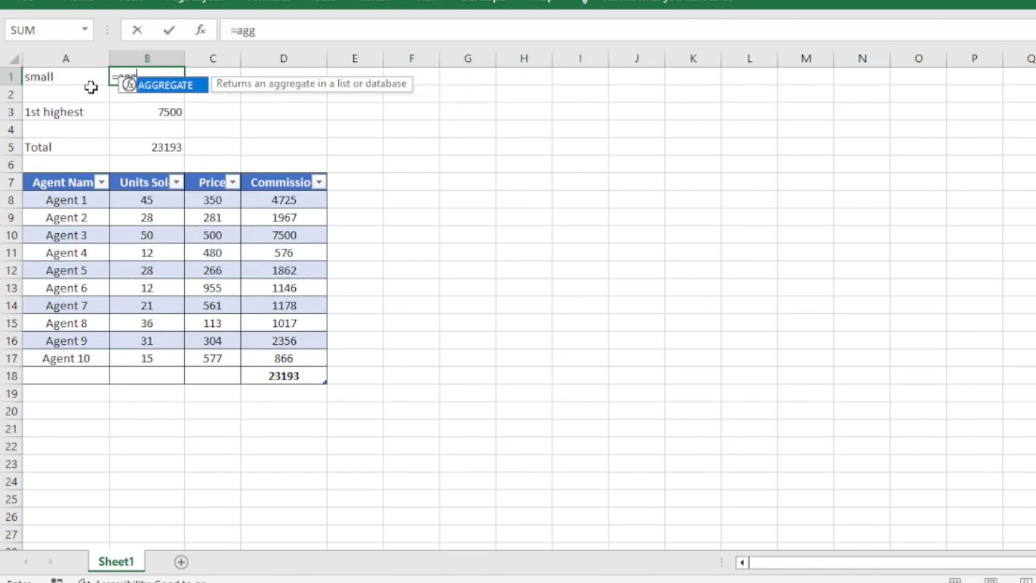
pyautogui.press('Tab')
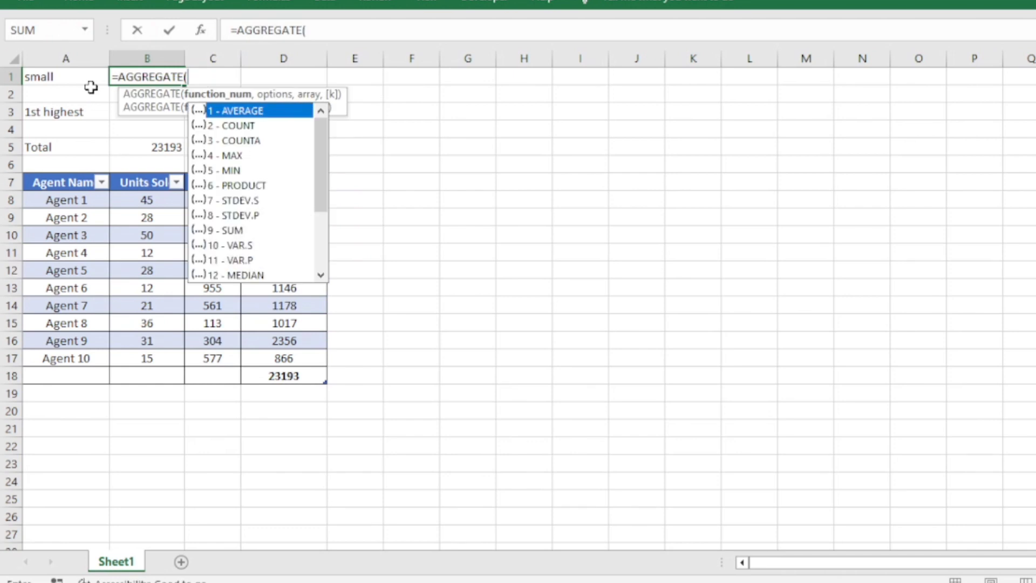
pyautogui.scroll(-3, 238, 222)
pyautogui.doubleClick(238, 217)
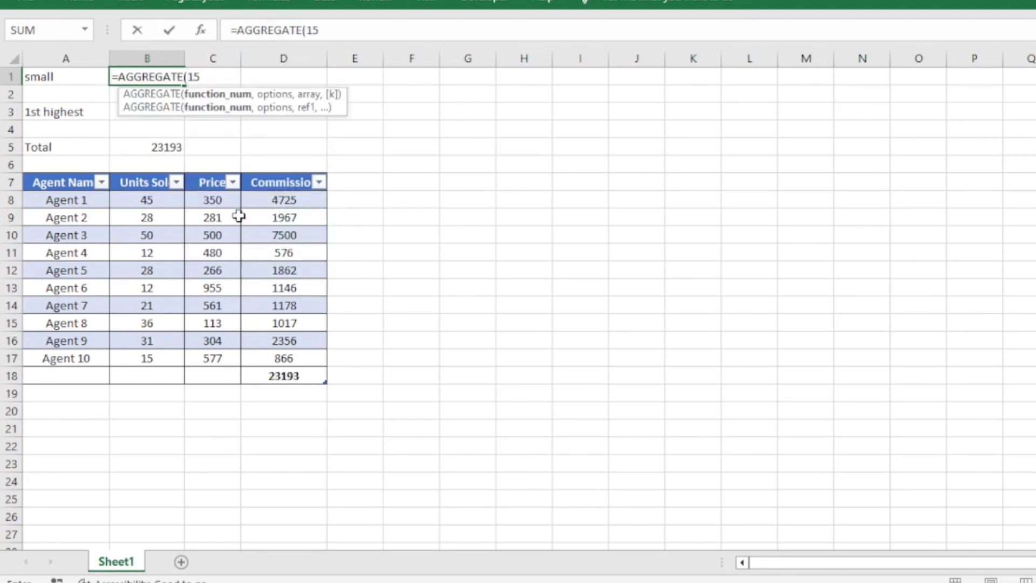
# Set the AGGREGATE options in B1 to 6 (ignore error values) and use the table's Commission column as the array
pyautogui.write(',')
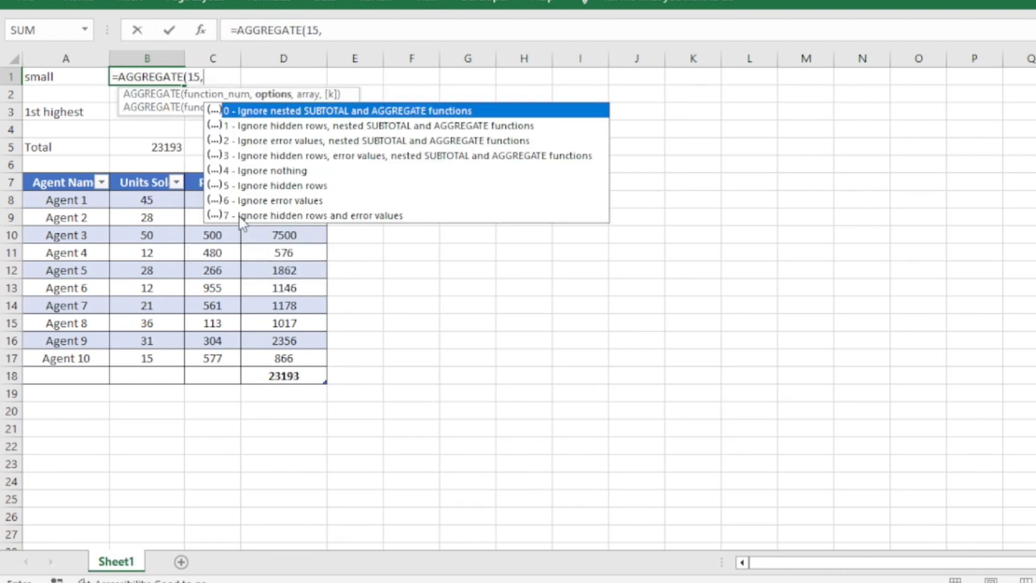
pyautogui.doubleClick(300, 199)
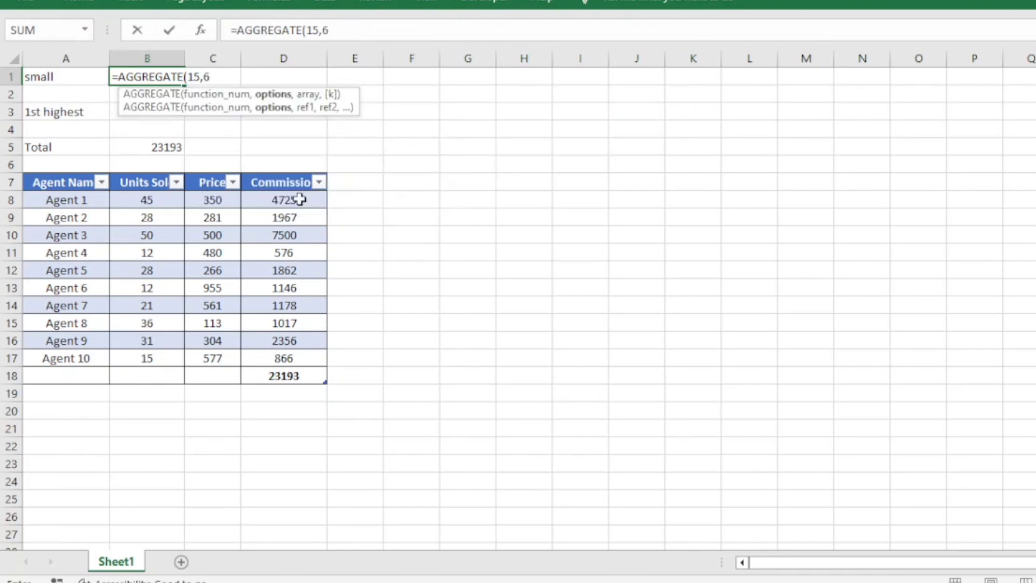
pyautogui.write(',')
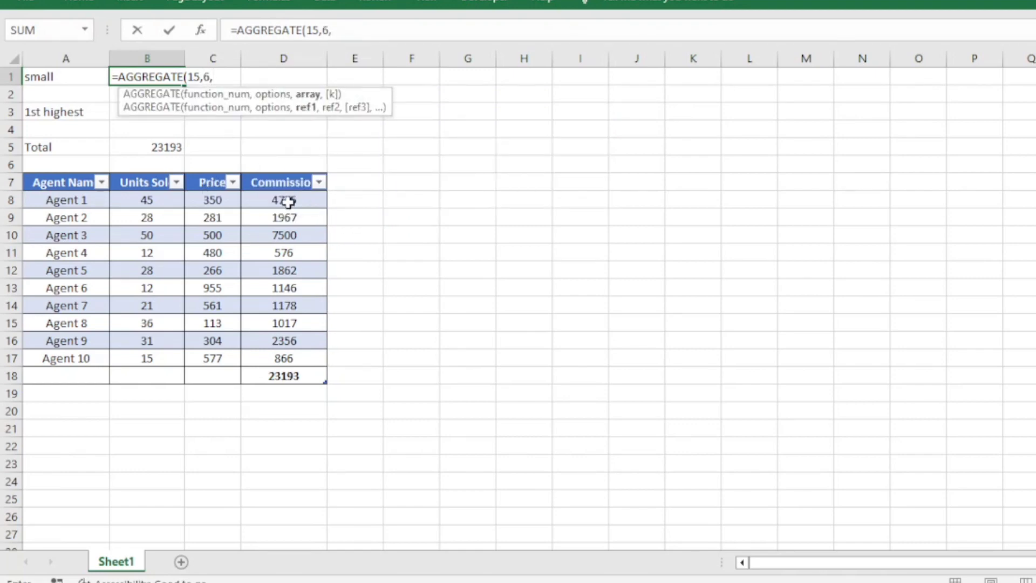
pyautogui.moveTo(288, 202); pyautogui.dragTo(290, 354)
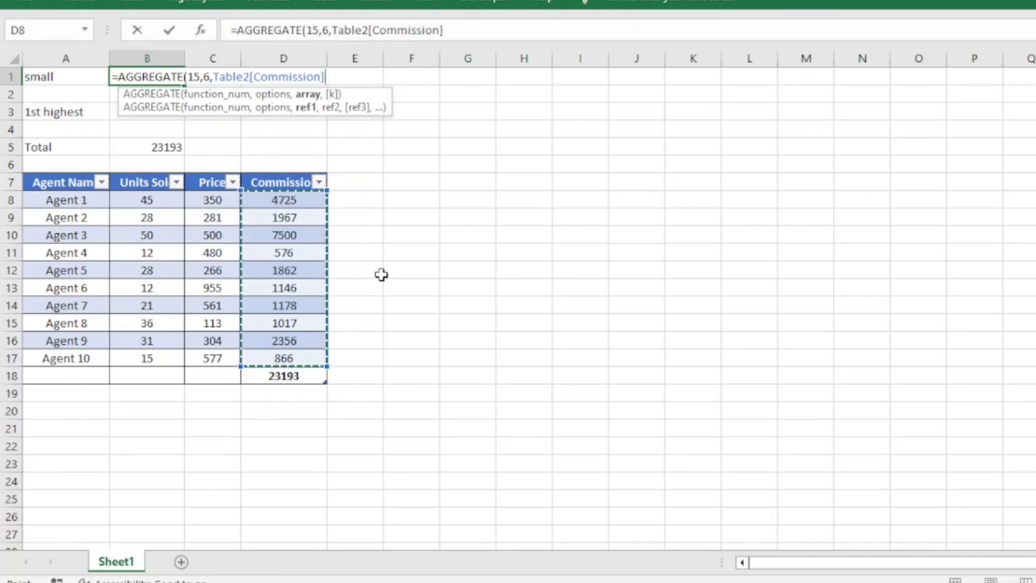
# Divide the array in the B1 formula by the condition (Table2[Commission]>AVERAGE(Table2[Commission]))
pyautogui.write('/')
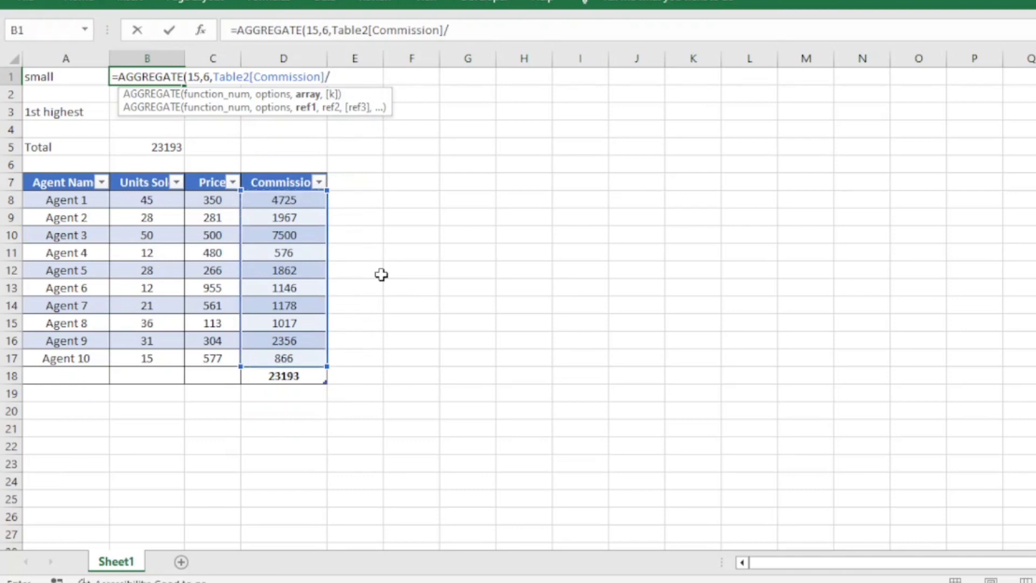
pyautogui.write('(')
pyautogui.moveTo(307, 203); pyautogui.dragTo(303, 360)
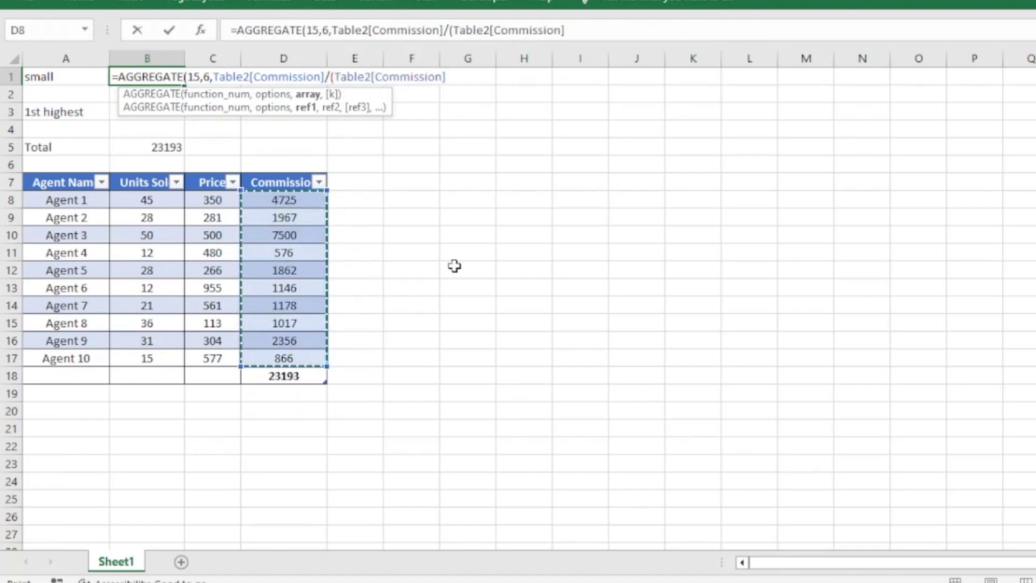
pyautogui.write('>aver')
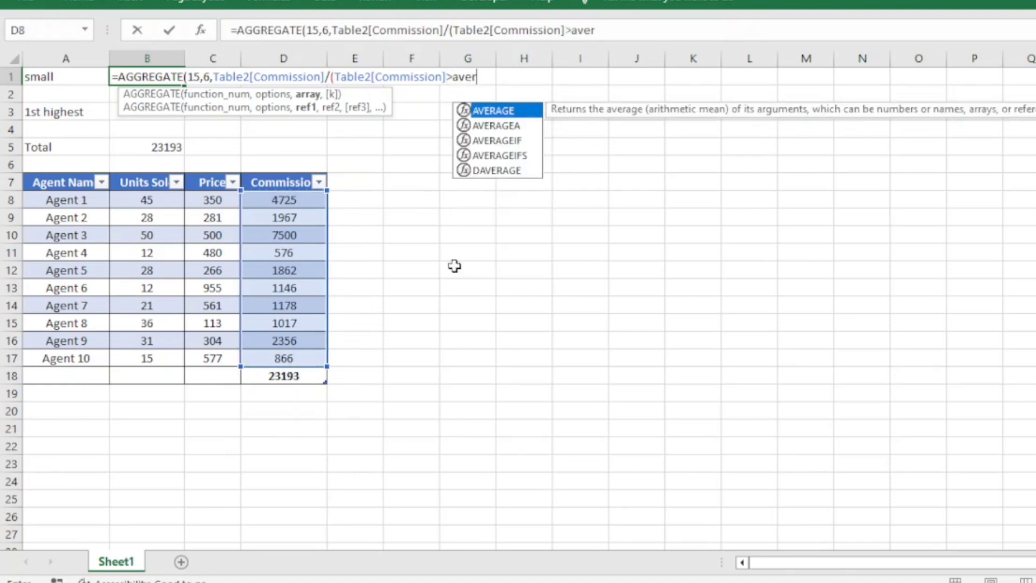
pyautogui.press('Tab')
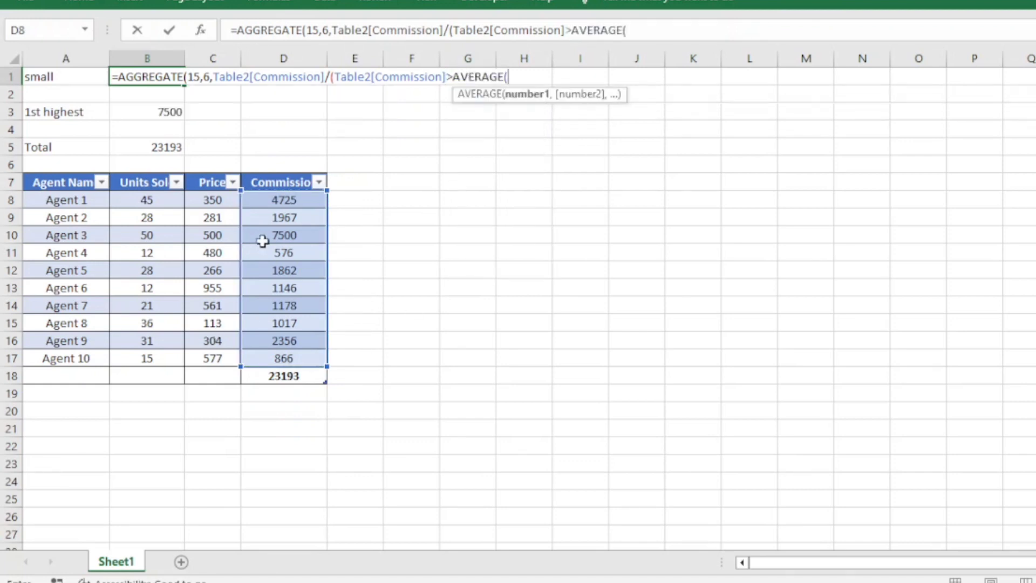
pyautogui.moveTo(275, 204); pyautogui.dragTo(278, 354)
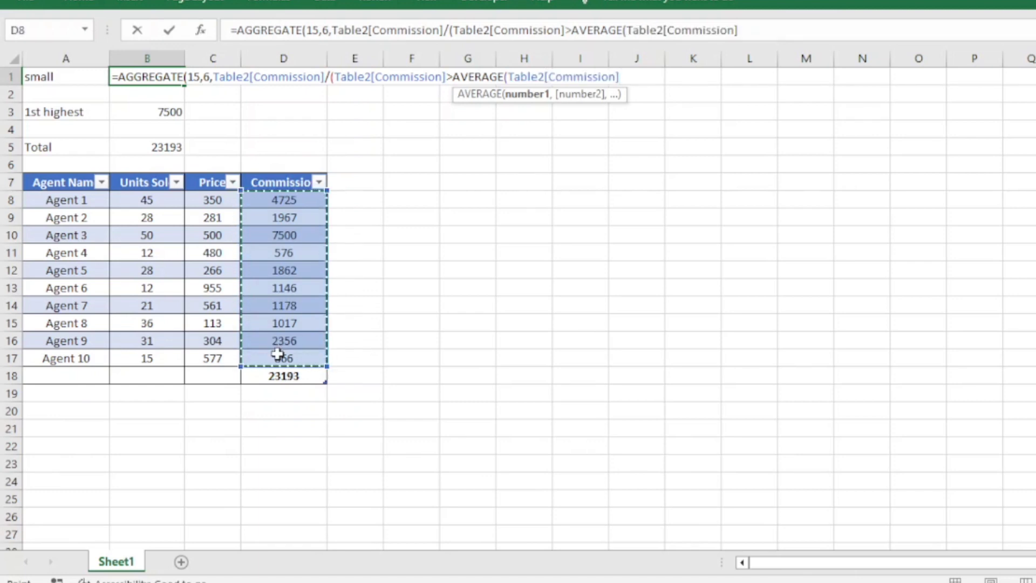
pyautogui.write('))')
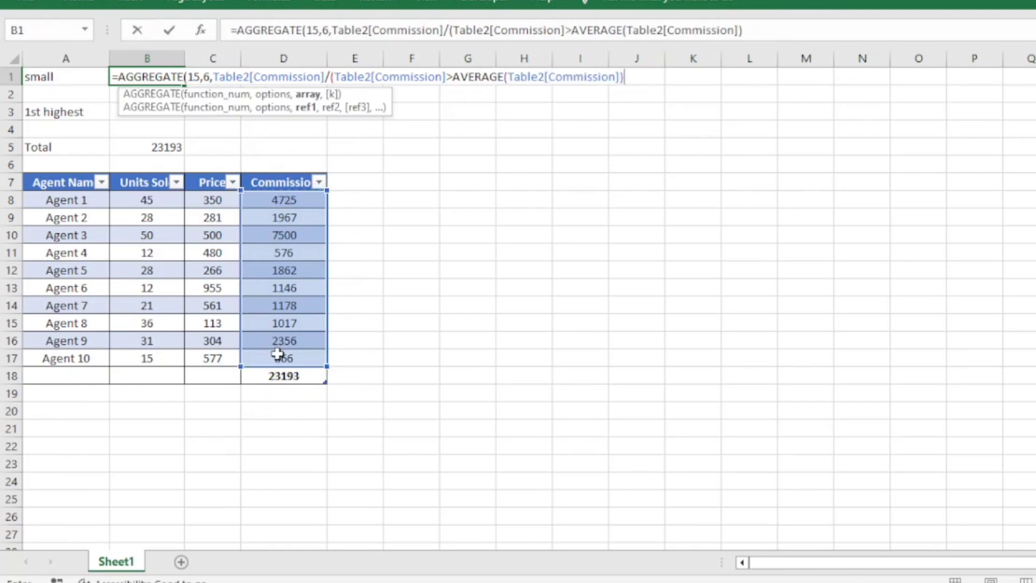
pyautogui.write(',')
# Close the array condition, set the k argument to 1 and complete the AGGREGATE formula in B1
pyautogui.press('BackSpace')
pyautogui.write('),1')
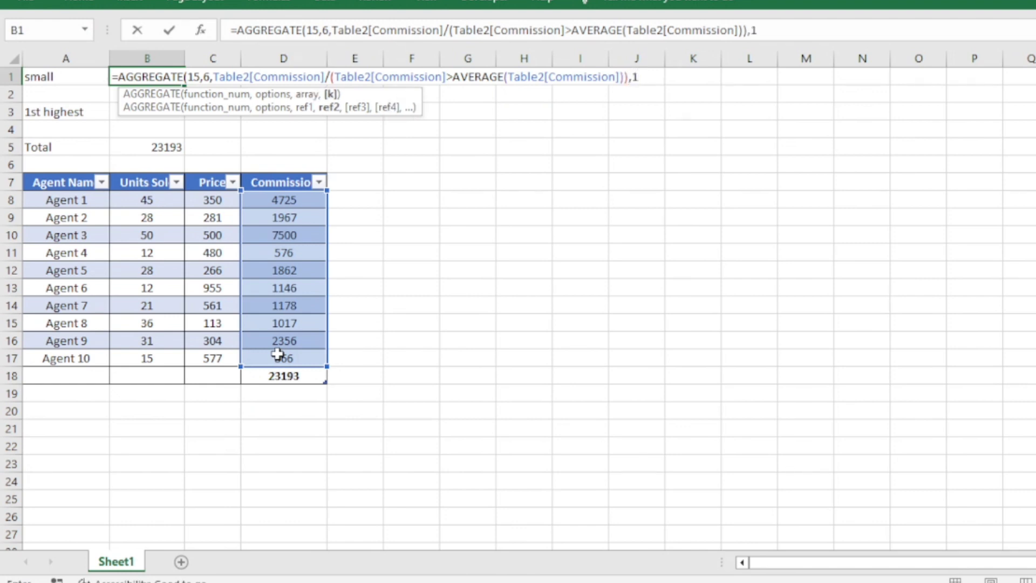
pyautogui.write(')')
pyautogui.press('Return')
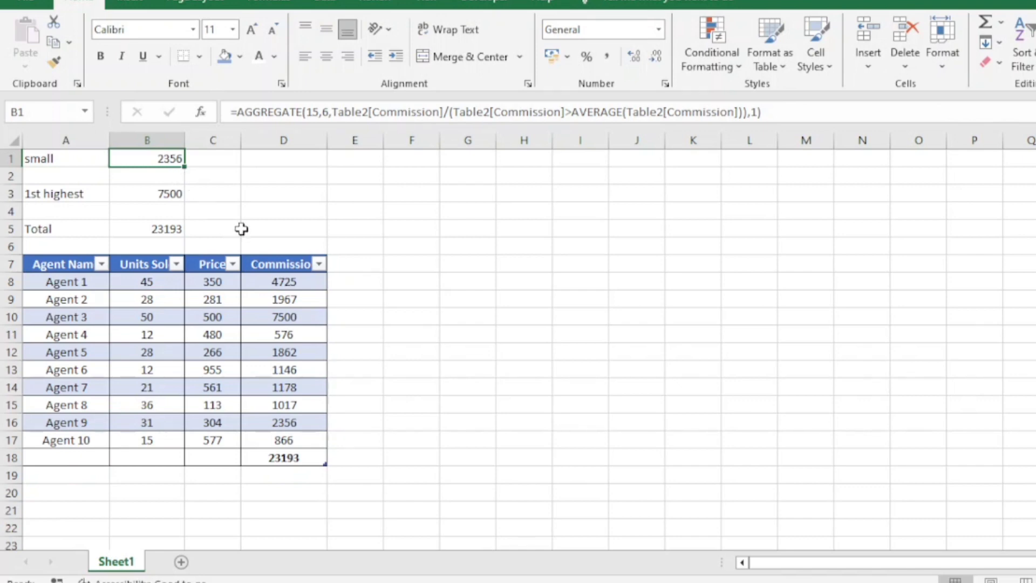
# Examine the above-average condition and the whole array argument in the B1 formula without changing it
pyautogui.press('F2')
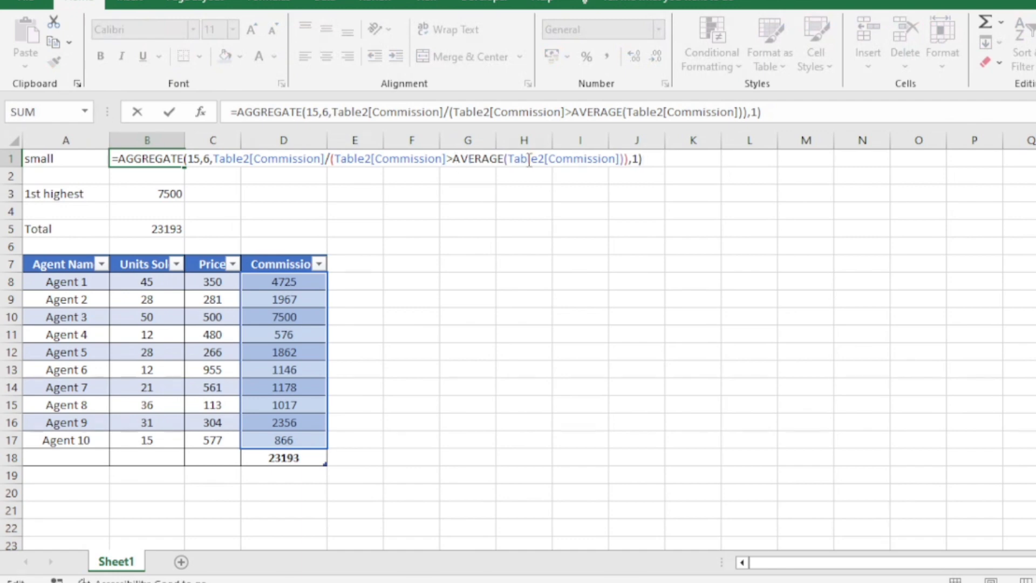
pyautogui.click(529, 160)
pyautogui.moveTo(330, 158); pyautogui.dragTo(624, 159)
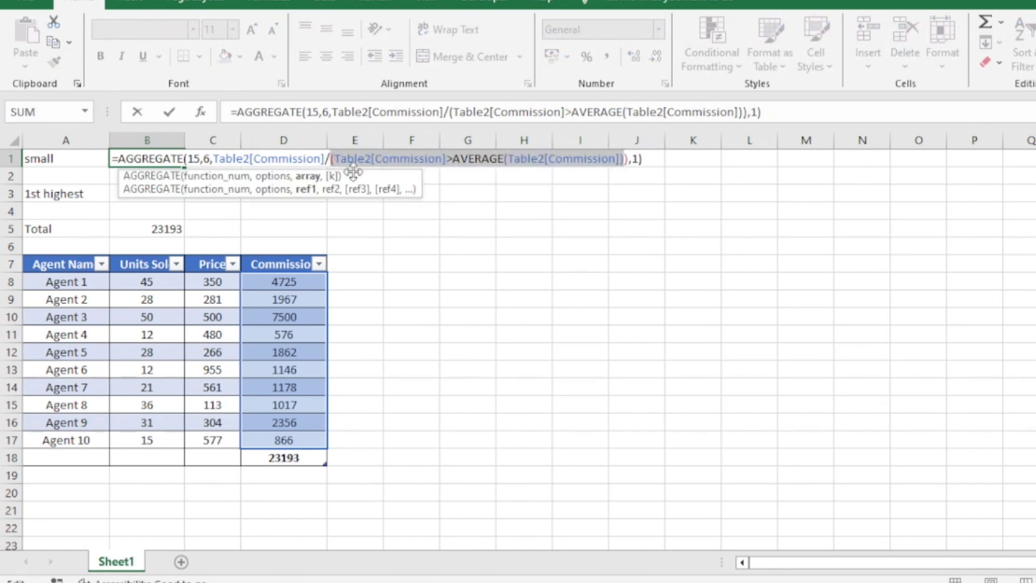
pyautogui.click(295, 177)
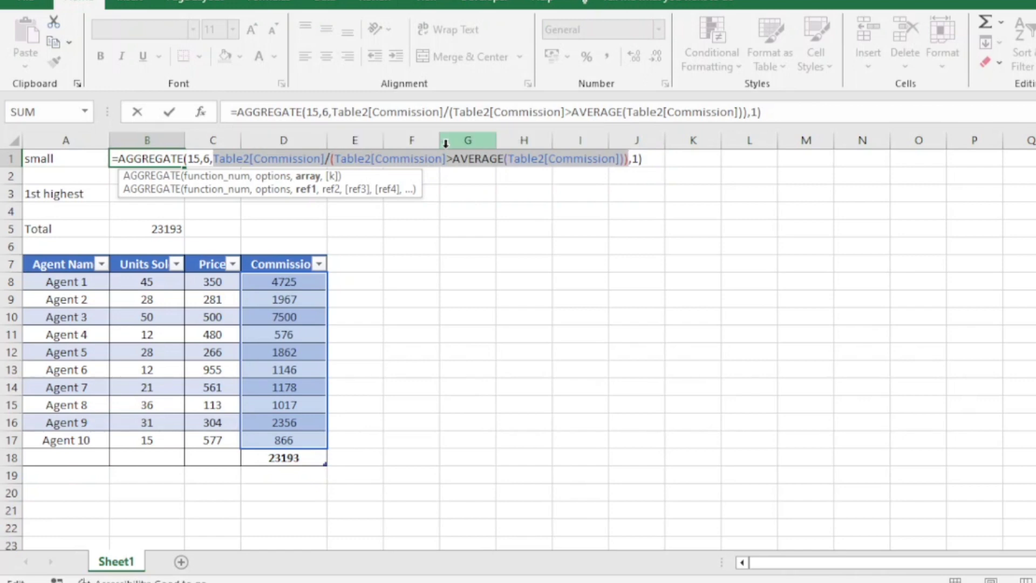
pyautogui.press('Escape')
# Enter the division-by-zero example 2356/0 in cell G8
pyautogui.click(455, 275)
pyautogui.write('2356')
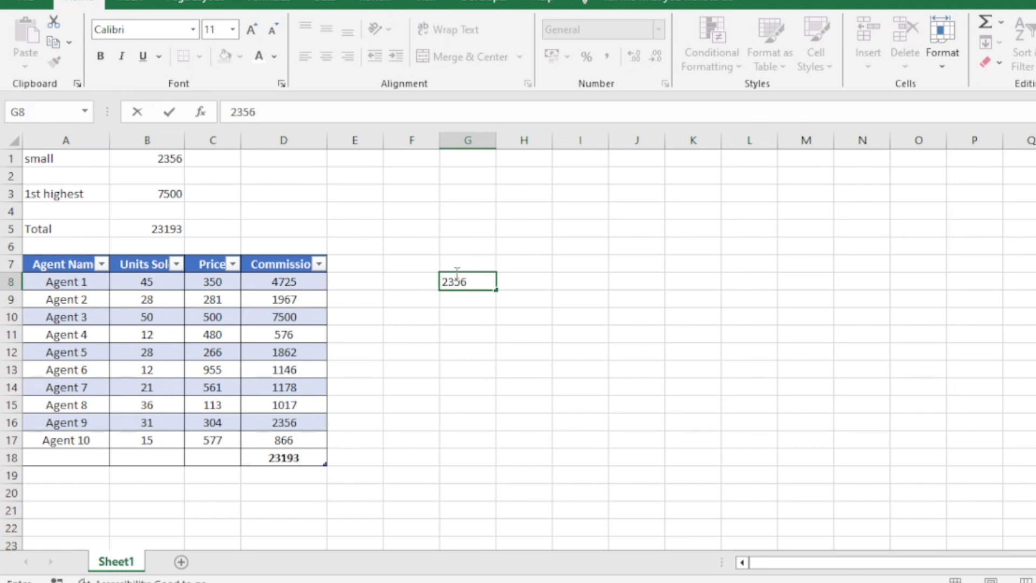
pyautogui.write('/0')
pyautogui.press('Return')
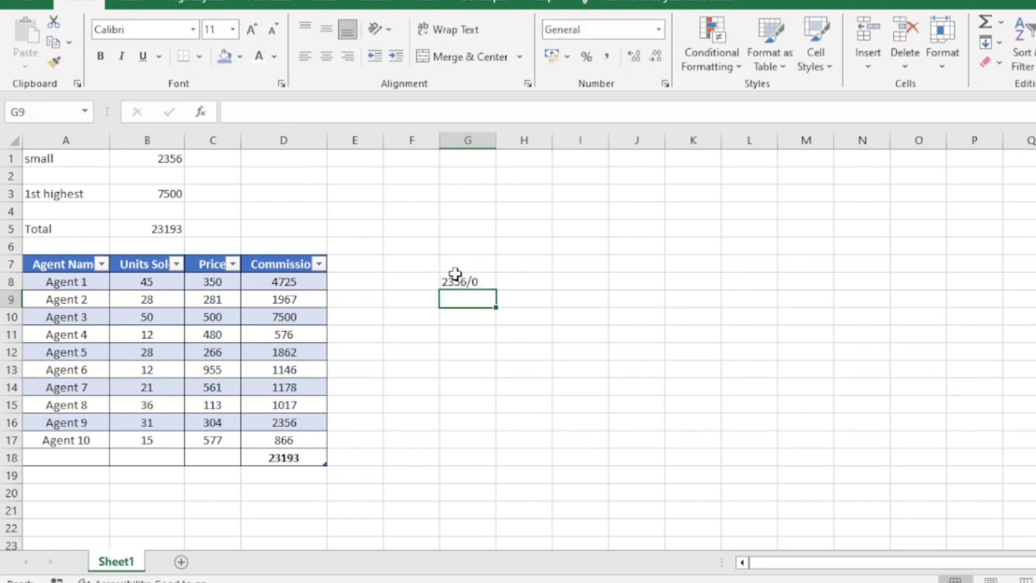
pyautogui.click(458, 281)
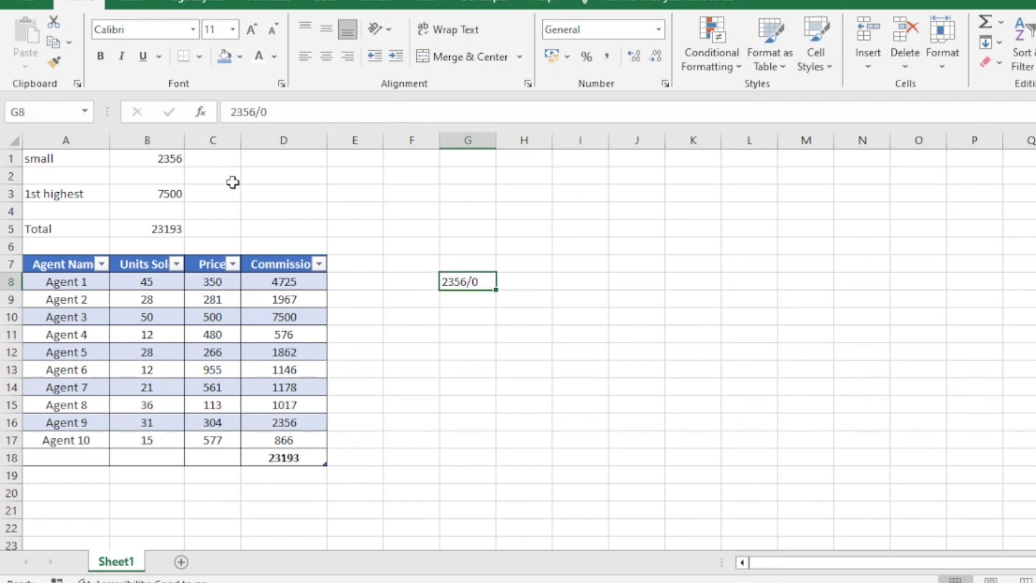
# Preview the values that the array argument of the B1 formula evaluates to, leaving the formula as it is
pyautogui.click(175, 158)
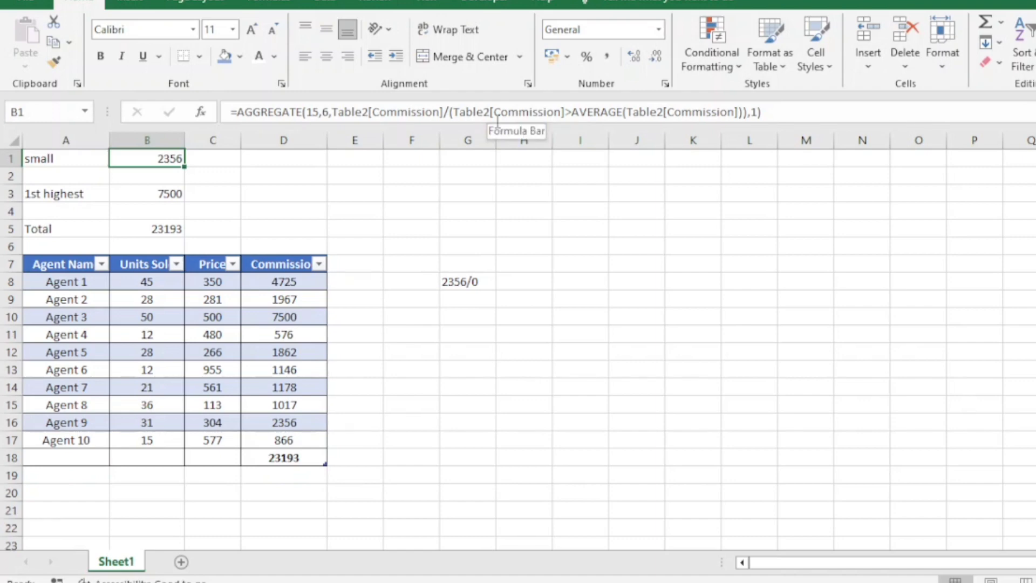
pyautogui.press('F2')
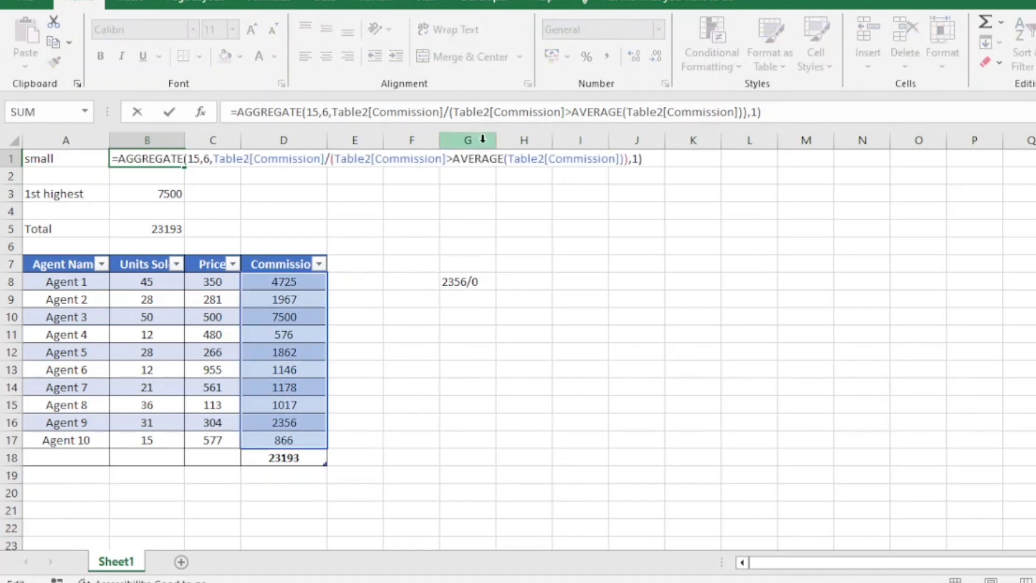
pyautogui.doubleClick(319, 159)
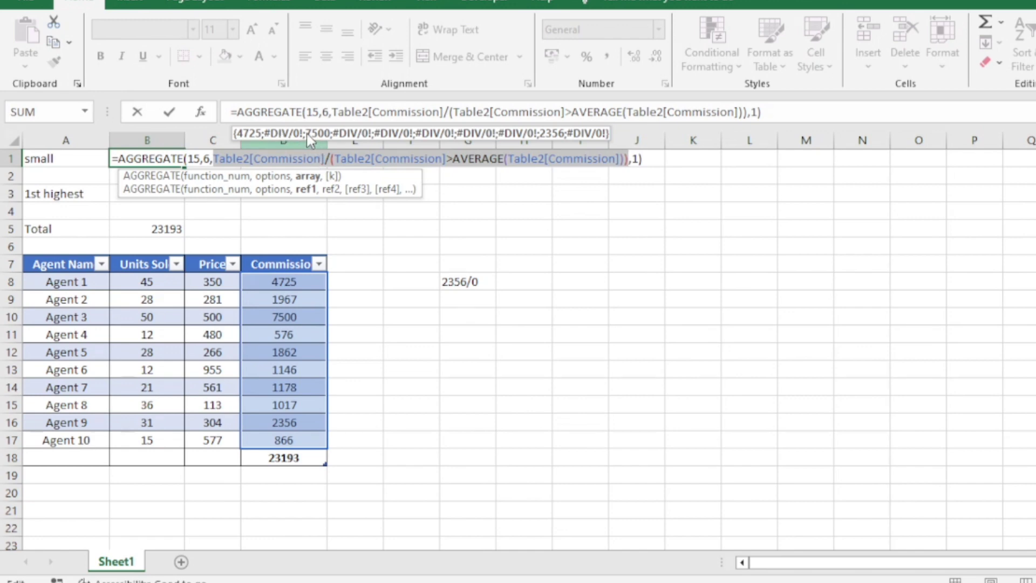
pyautogui.press('Escape')
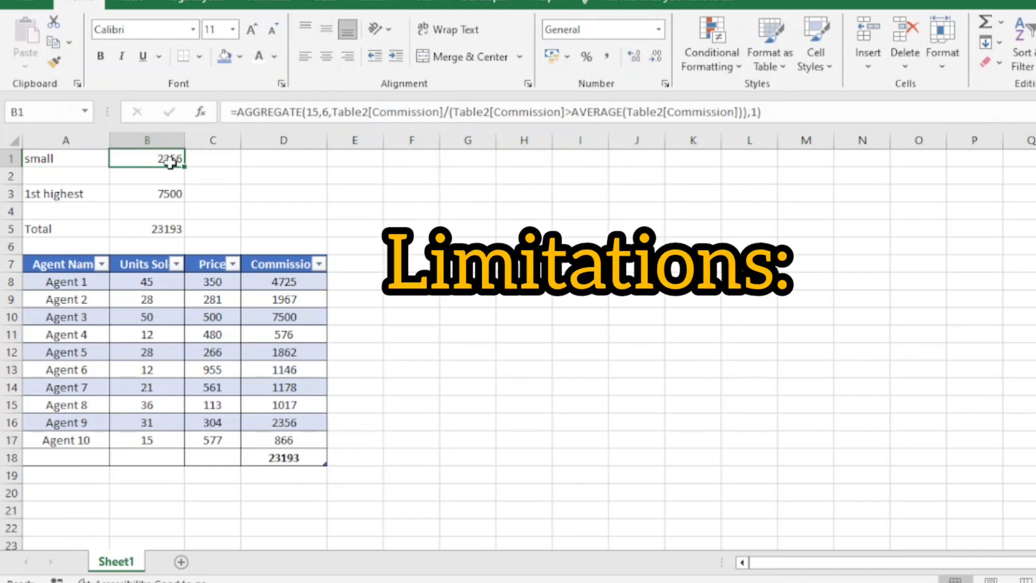
# Delete the 2356/0 example from cell G8
pyautogui.click(451, 287)
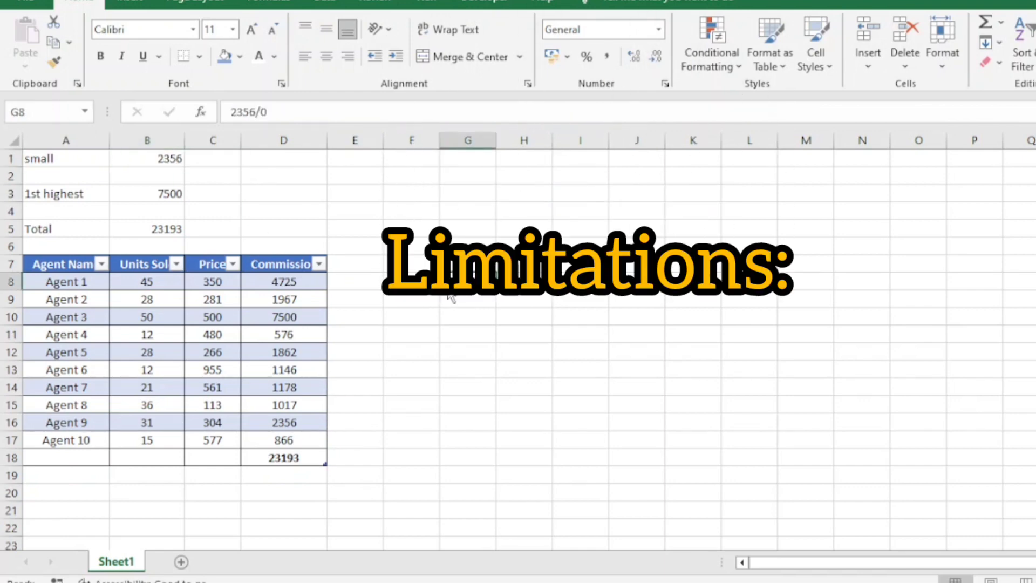
pyautogui.press('Delete')
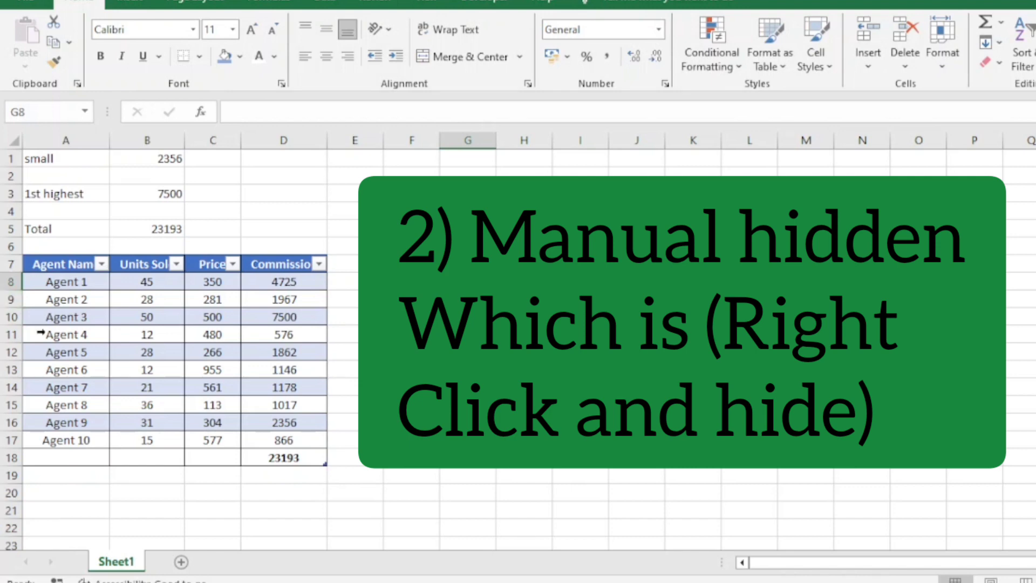
pyautogui.rightClick(165, 316)
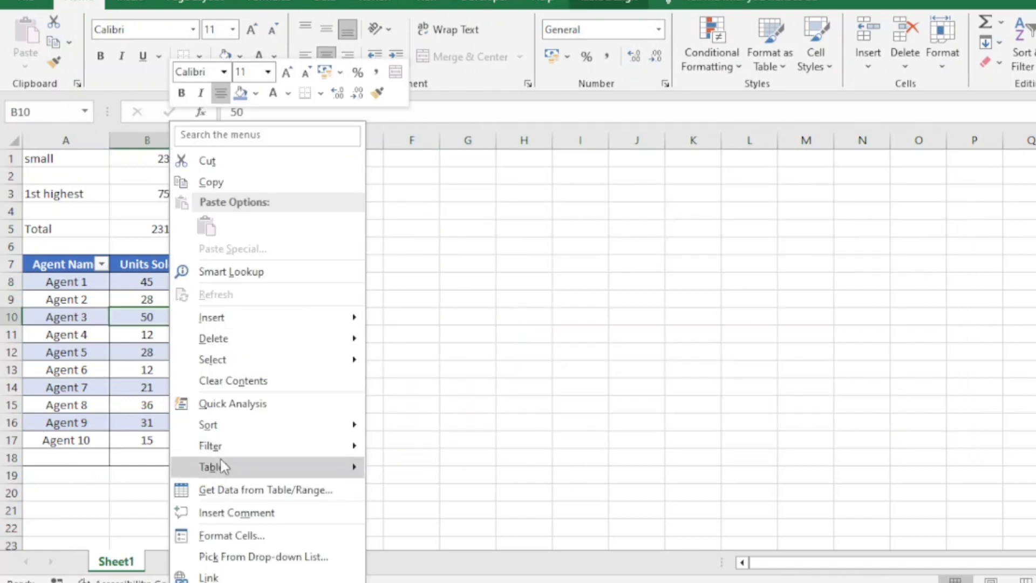
pyautogui.click(131, 311)
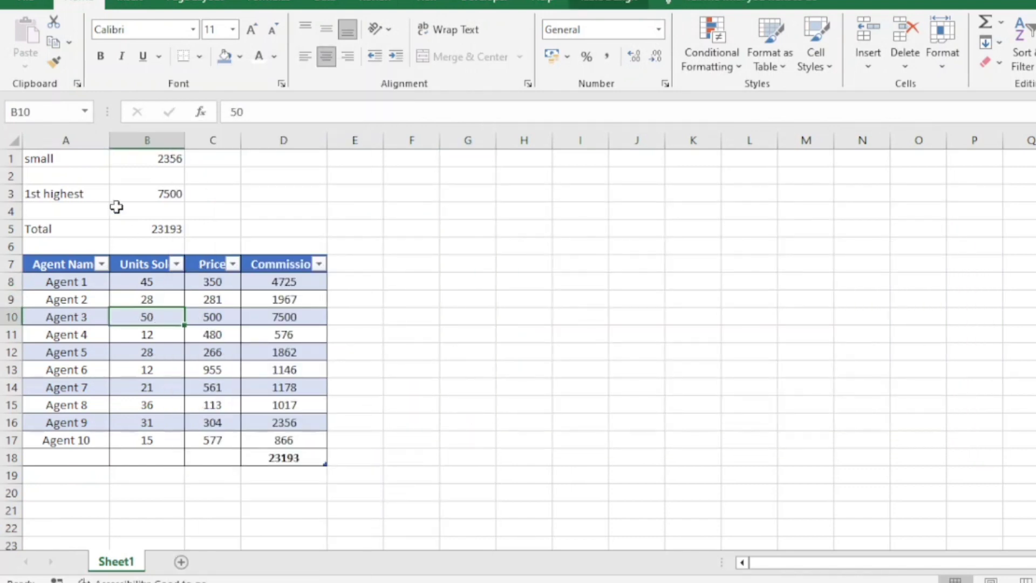